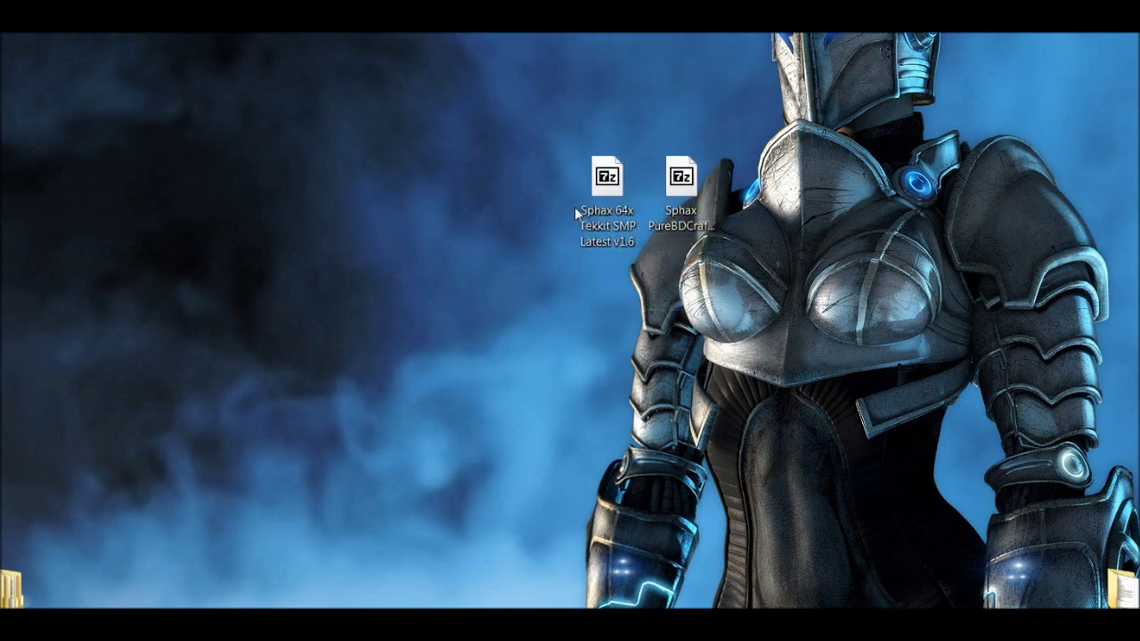
- Move both 7z archives to the desktop's top edge and launch Chrome
{"action": "left_click_drag", "start_coordinate": [817, 259], "coordinate": [362, 82]}
{"action": "left_click_drag", "start_coordinate": [601, 196], "coordinate": [605, 33]}
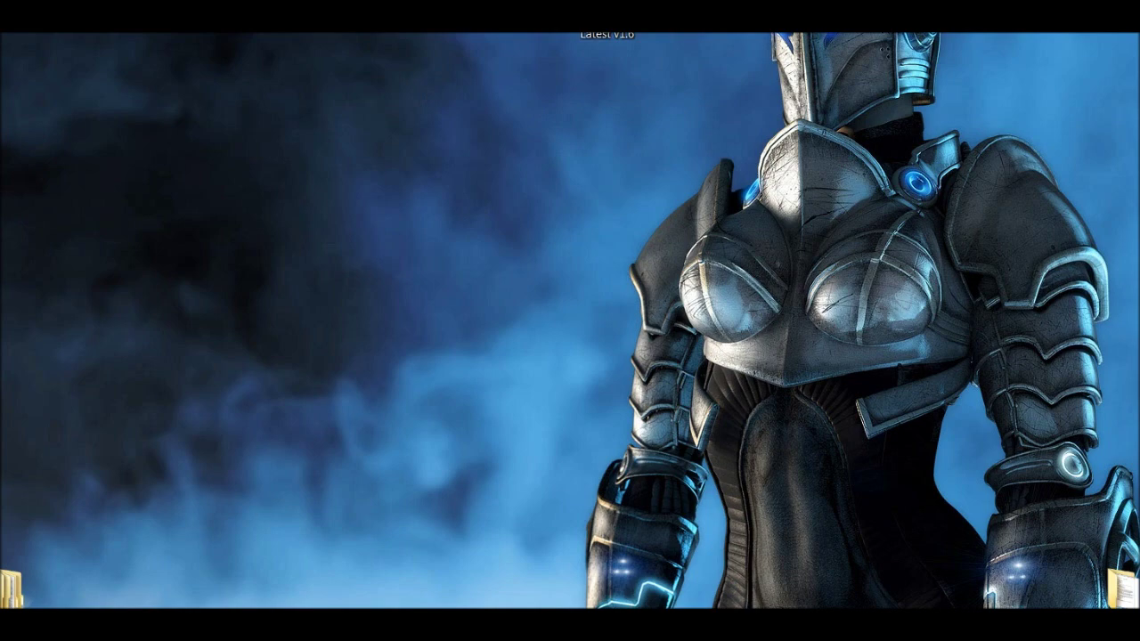
{"action": "double_click", "coordinate": [36, 578]}
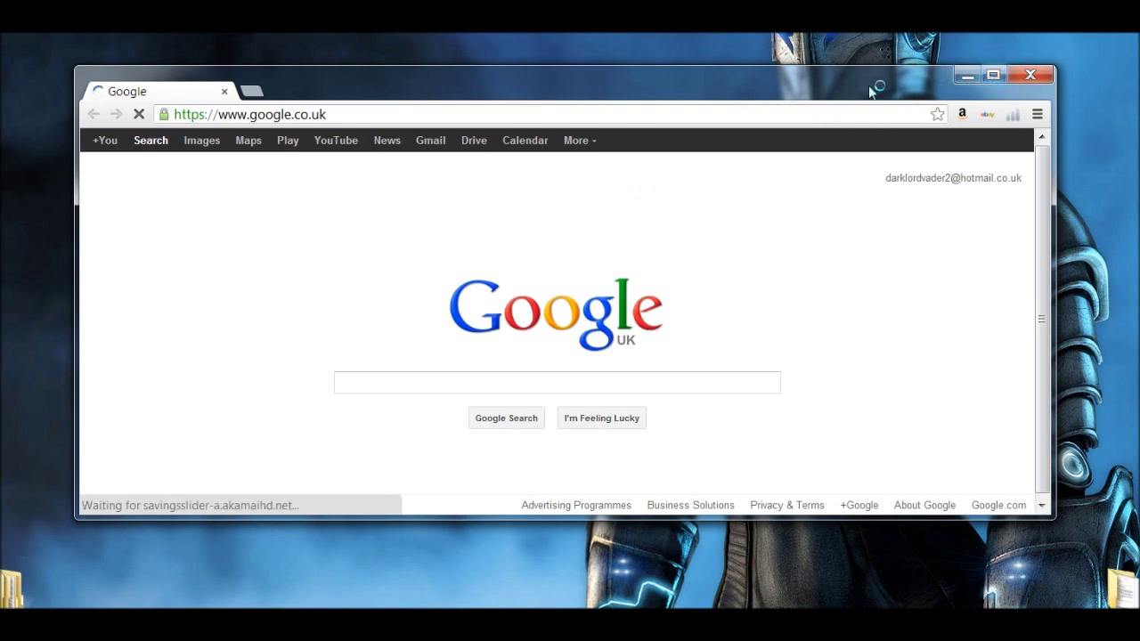
- Move the Chrome window up and left and enlarge it
{"action": "left_click_drag", "start_coordinate": [847, 82], "coordinate": [841, 65]}
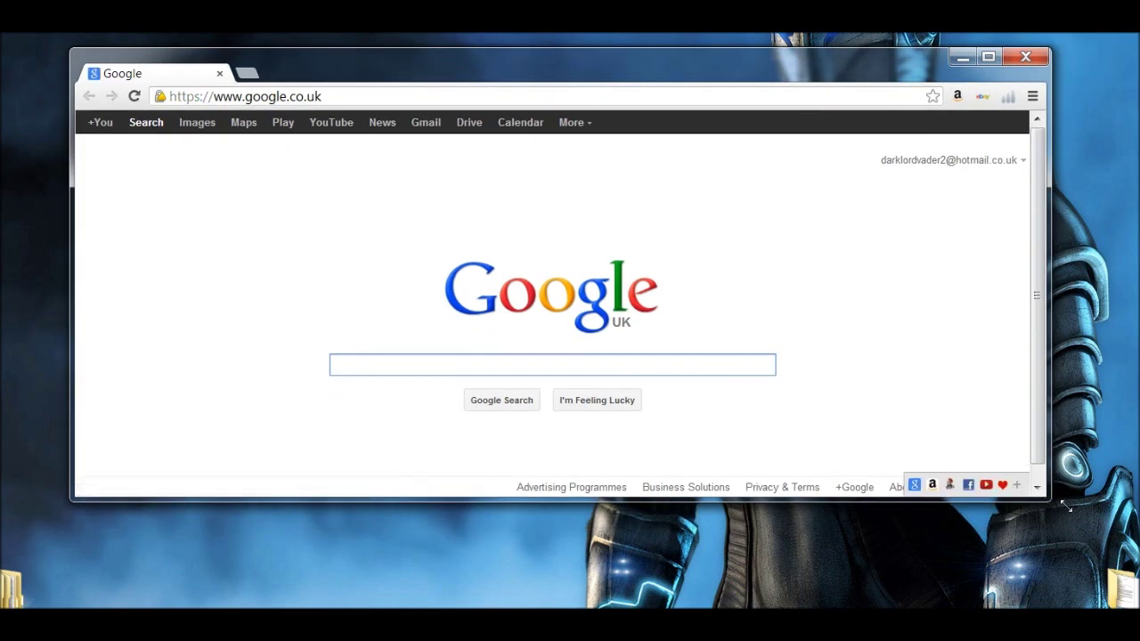
{"action": "left_click_drag", "start_coordinate": [1066, 506], "coordinate": [1139, 585]}
{"action": "left_click_drag", "start_coordinate": [859, 76], "coordinate": [798, 77]}
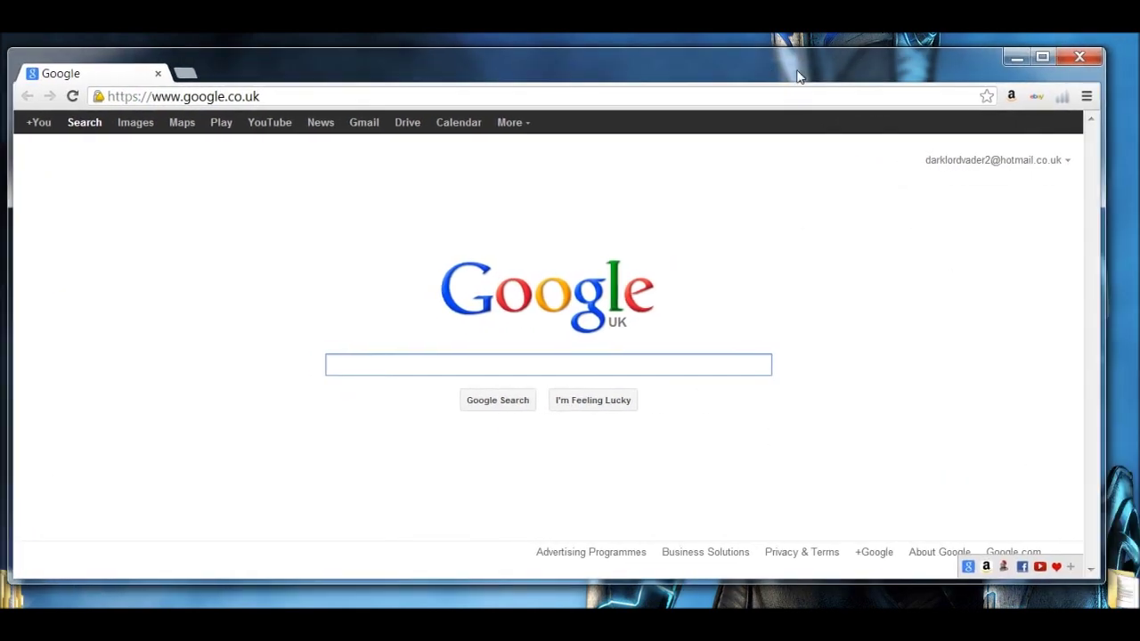
- Search Google for 'sphax purebdcraft' using the suggestion
{"action": "type", "text": "Sp"}
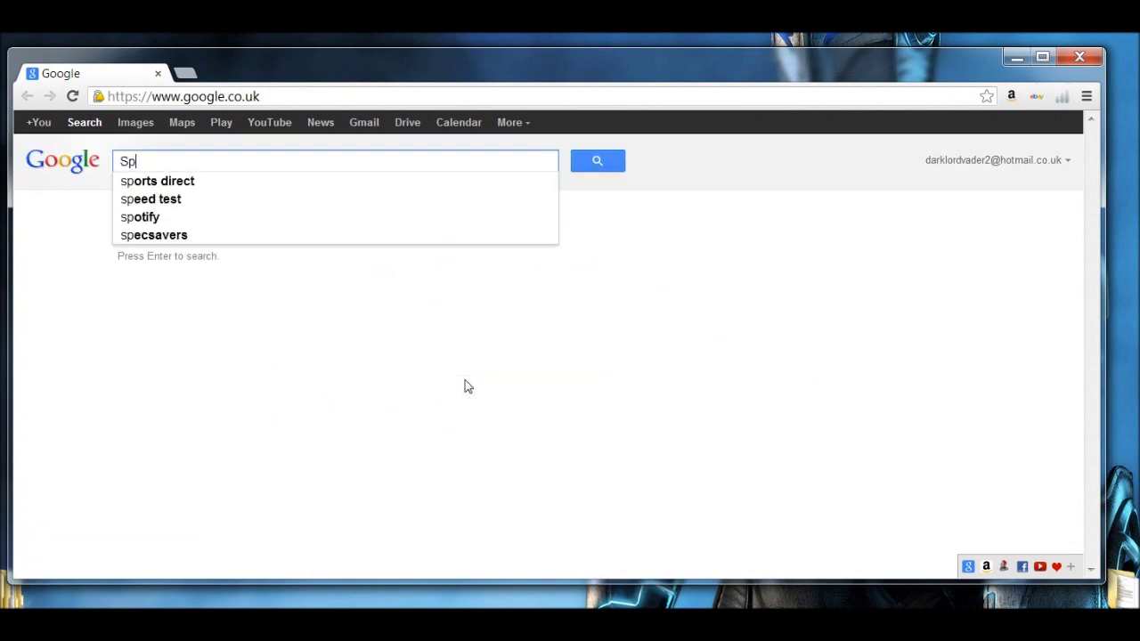
{"action": "type", "text": "ah"}
{"action": "key", "text": "BackSpace"}
{"action": "key", "text": "BackSpace"}
{"action": "type", "text": "a"}
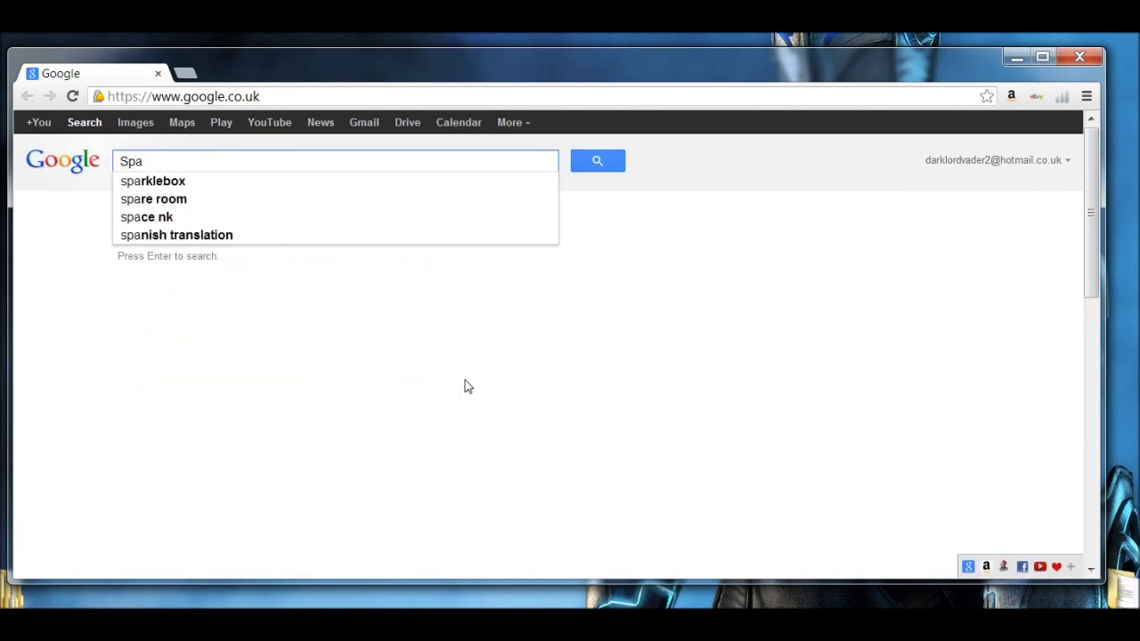
{"action": "key", "text": "BackSpace"}
{"action": "type", "text": "h"}
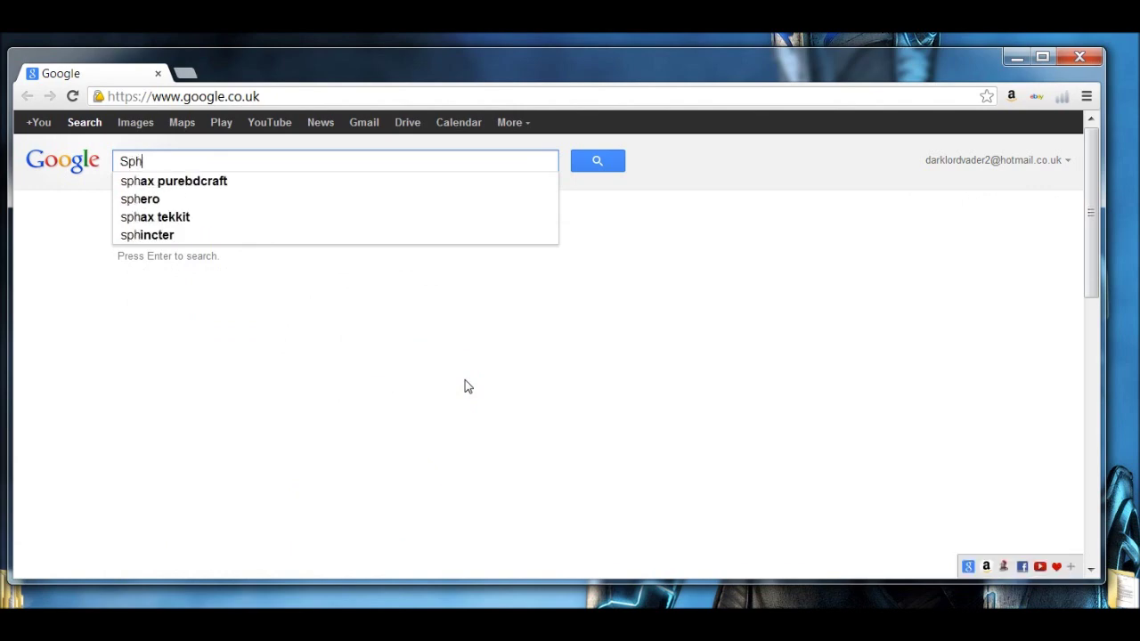
{"action": "type", "text": "ax"}
{"action": "key", "text": "Down"}
{"action": "key", "text": "Return"}
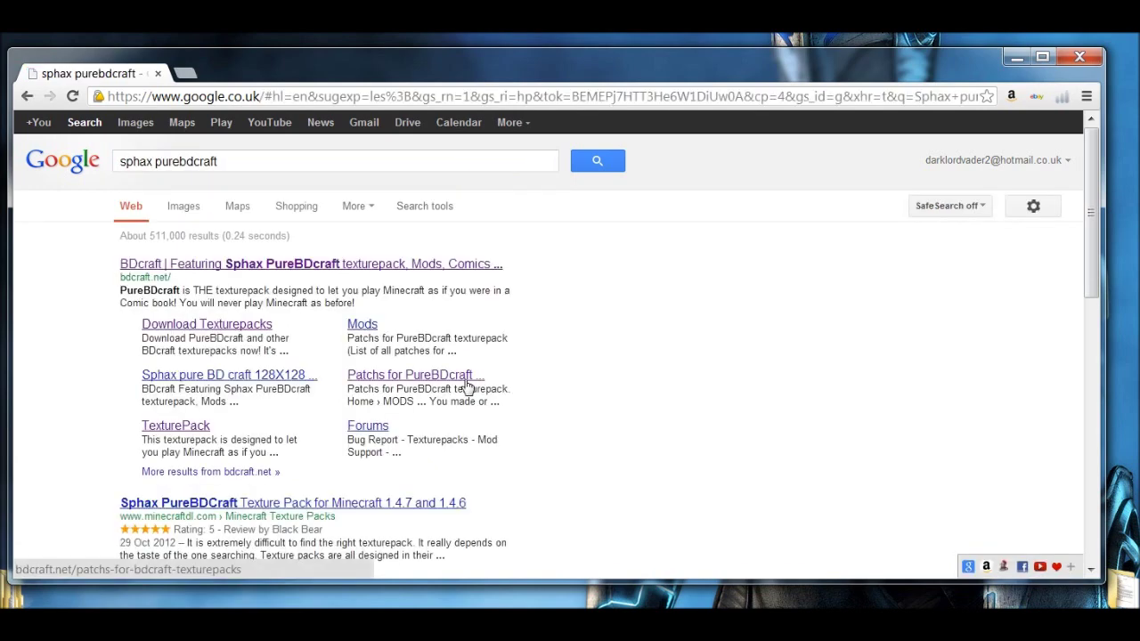
- Open bdcraft.net from the results, go to Download Texturepacks, and scroll to the pack sizes
{"action": "left_click", "coordinate": [249, 266]}
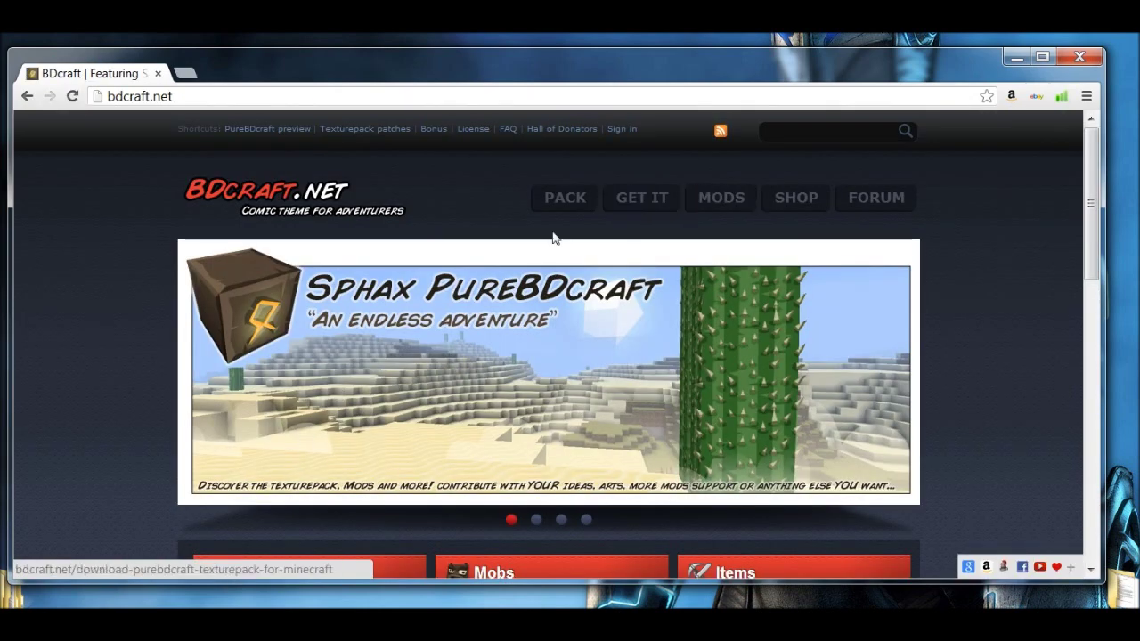
{"action": "left_click", "coordinate": [642, 201]}
{"action": "scroll", "coordinate": [90, 301], "scroll_direction": "down", "scroll_amount": 2}
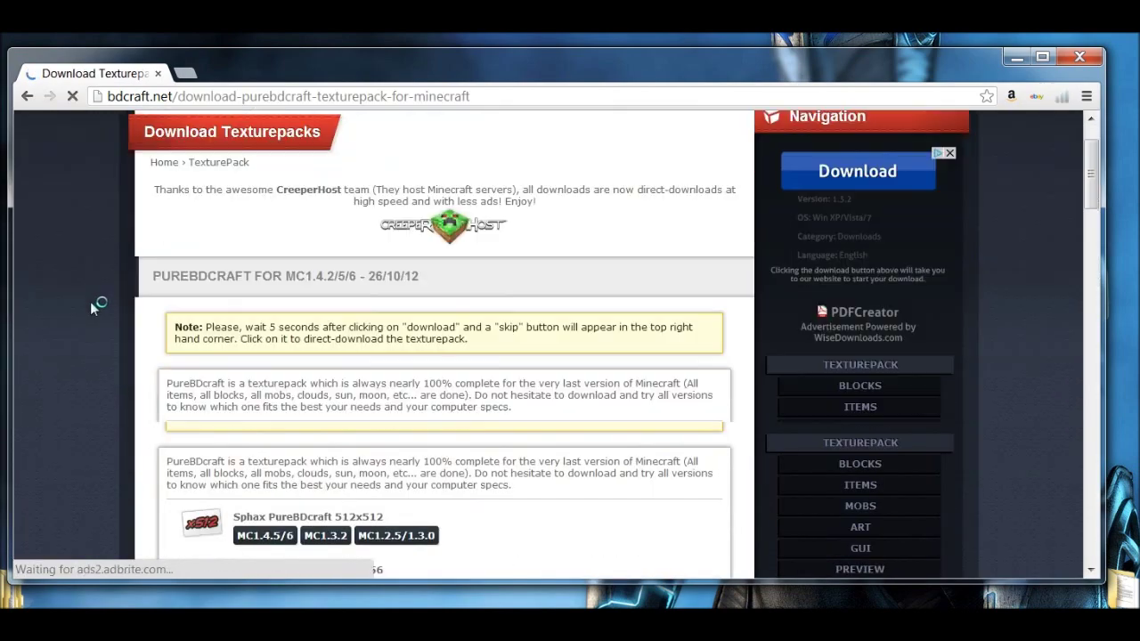
{"action": "scroll", "coordinate": [89, 285], "scroll_direction": "down", "scroll_amount": 2}
{"action": "scroll", "coordinate": [89, 283], "scroll_direction": "down", "scroll_amount": 1}
{"action": "scroll", "coordinate": [88, 284], "scroll_direction": "down", "scroll_amount": 1}
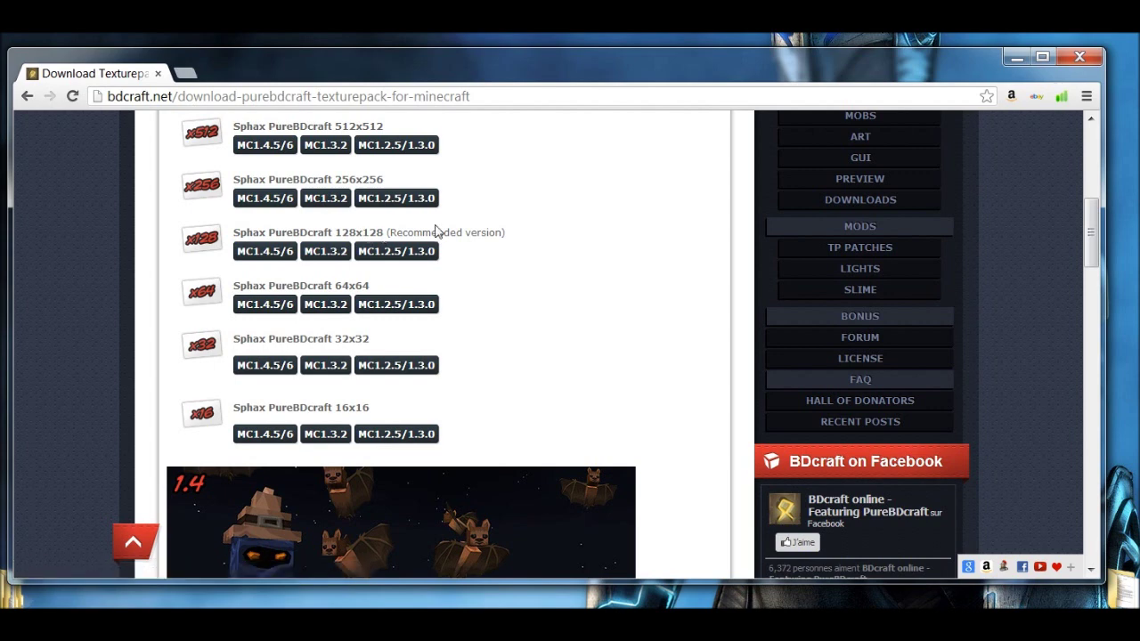
- Highlight the 'Sphax PureBDcraft 64x64' heading twice, clearing the selection each time
{"action": "left_click_drag", "start_coordinate": [370, 285], "coordinate": [235, 285]}
{"action": "left_click", "coordinate": [269, 297]}
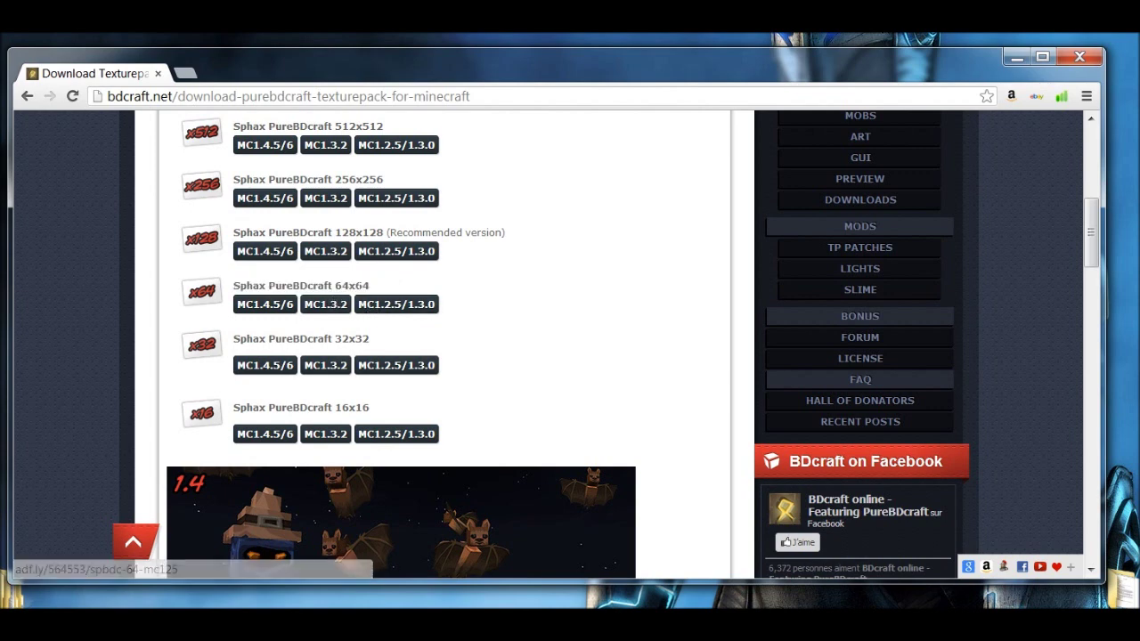
{"action": "left_click_drag", "start_coordinate": [370, 285], "coordinate": [234, 285]}
{"action": "left_click", "coordinate": [107, 255]}
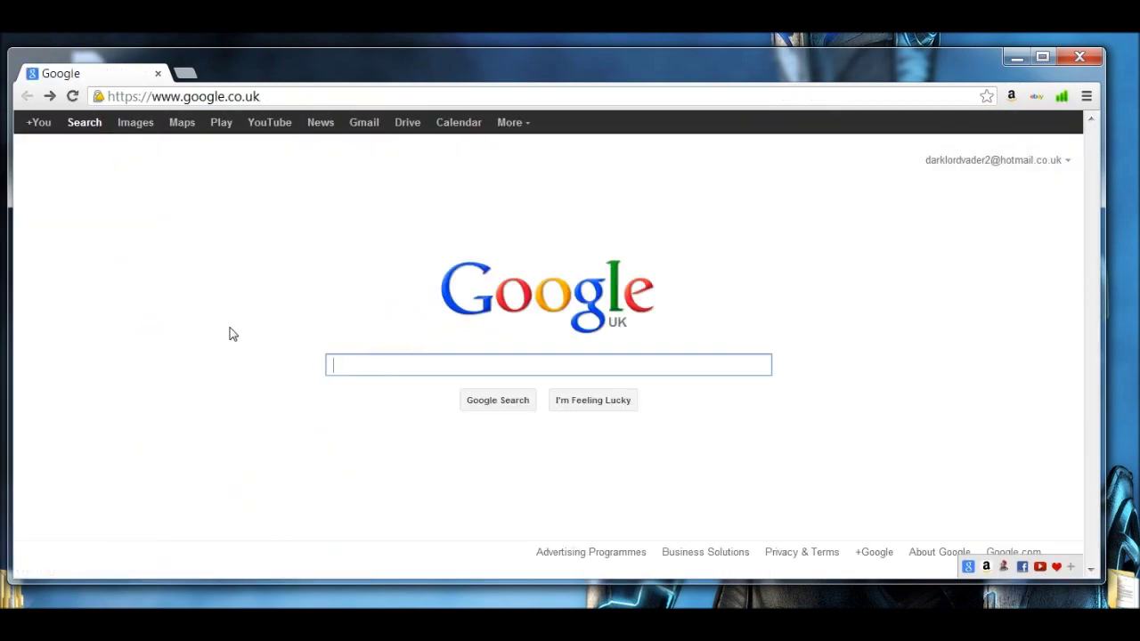
- Search 'sphax tekkit addon', open the Tekkit Classic 3.1.3 Addon Pack thread, and scroll to Downloads
{"action": "type", "text": "sphax "}
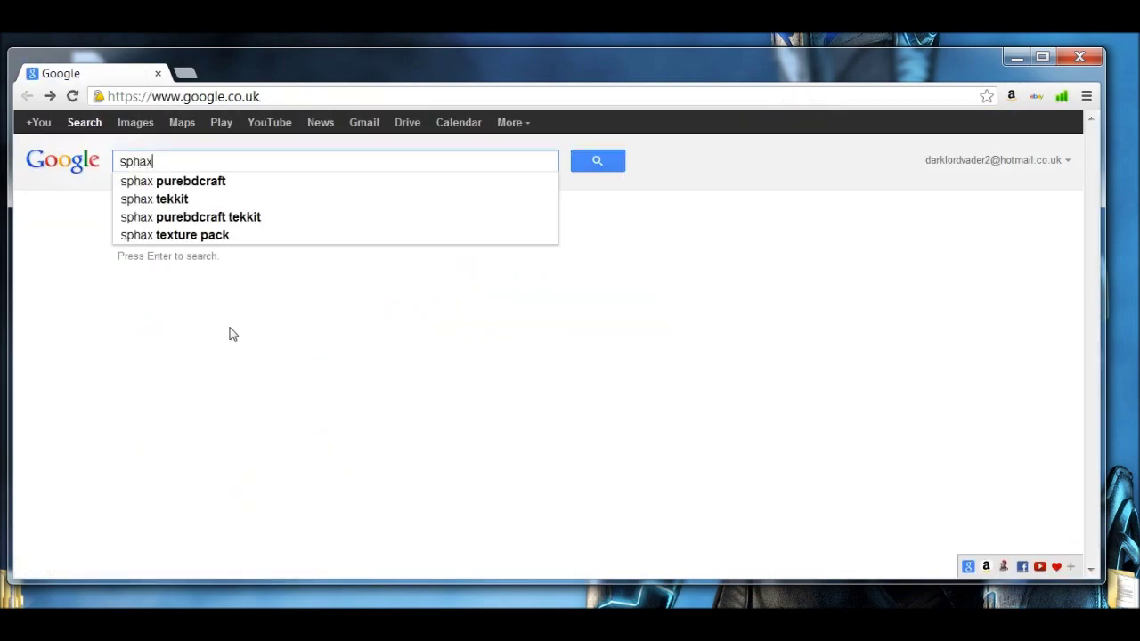
{"action": "type", "text": "tekkit a"}
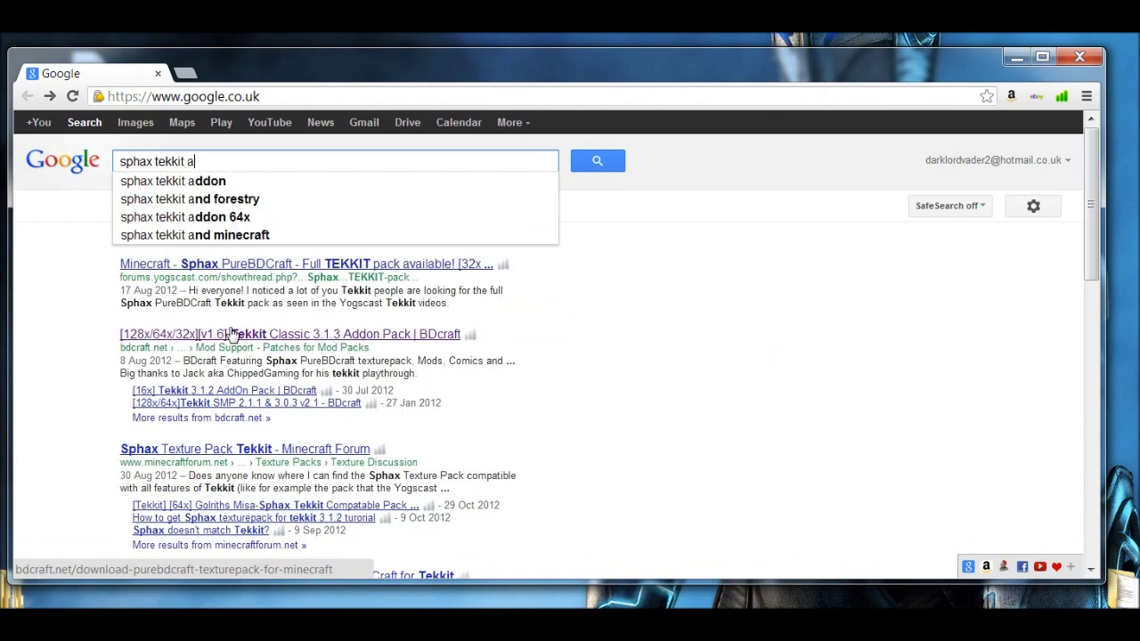
{"action": "type", "text": "ddon"}
{"action": "key", "text": "Return"}
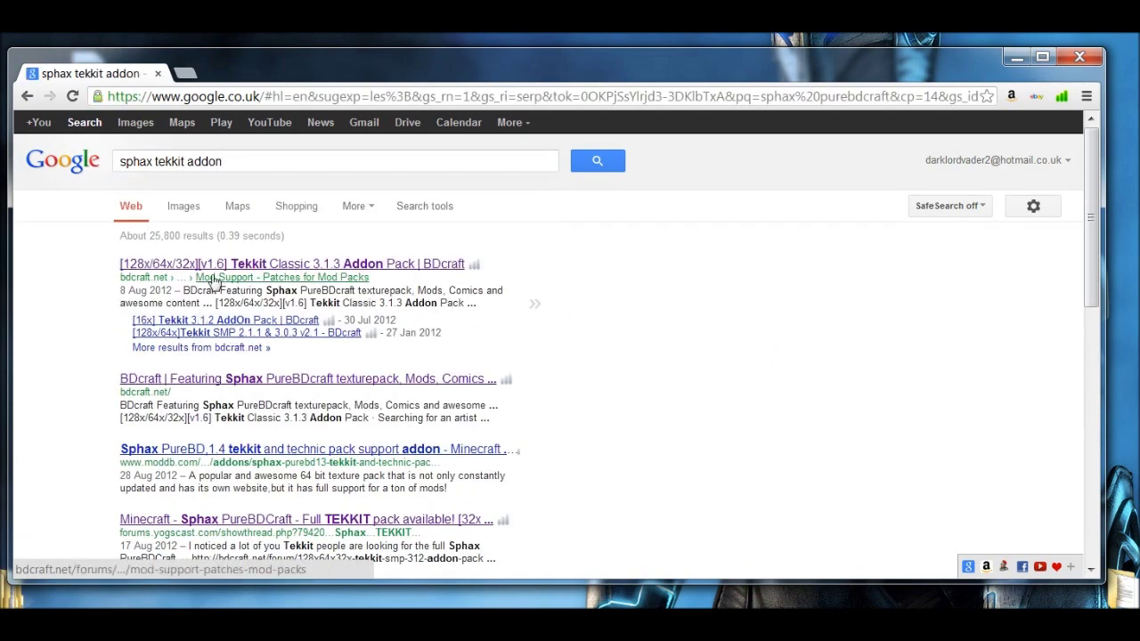
{"action": "left_click", "coordinate": [219, 264]}
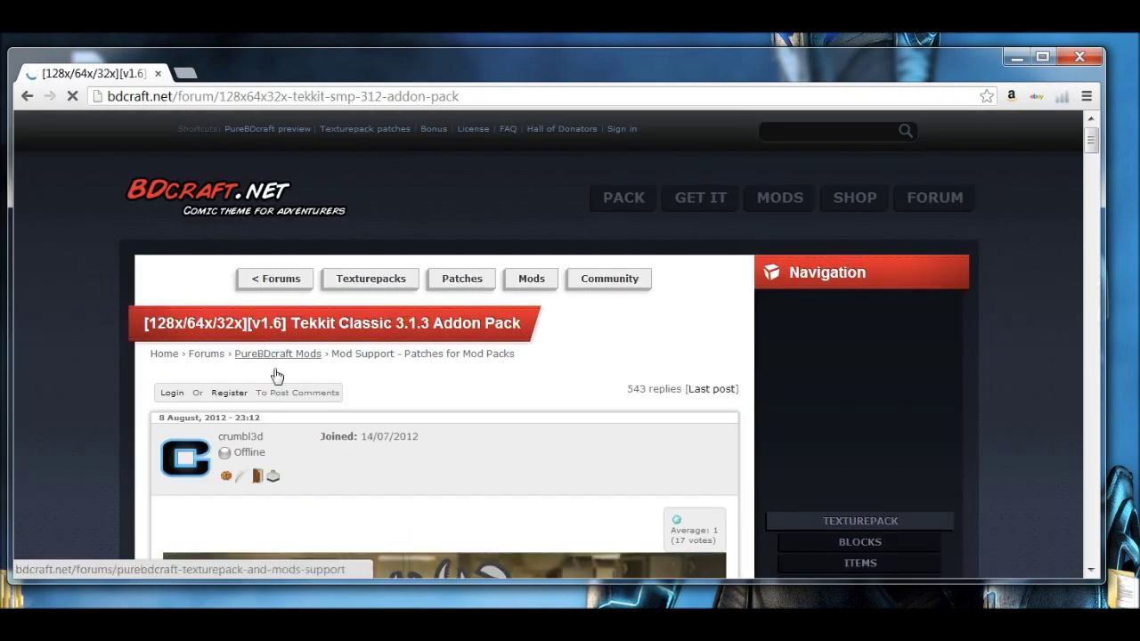
{"action": "scroll", "coordinate": [60, 325], "scroll_direction": "down", "scroll_amount": 1}
{"action": "scroll", "coordinate": [61, 326], "scroll_direction": "down", "scroll_amount": 1}
{"action": "scroll", "coordinate": [60, 325], "scroll_direction": "down", "scroll_amount": 5}
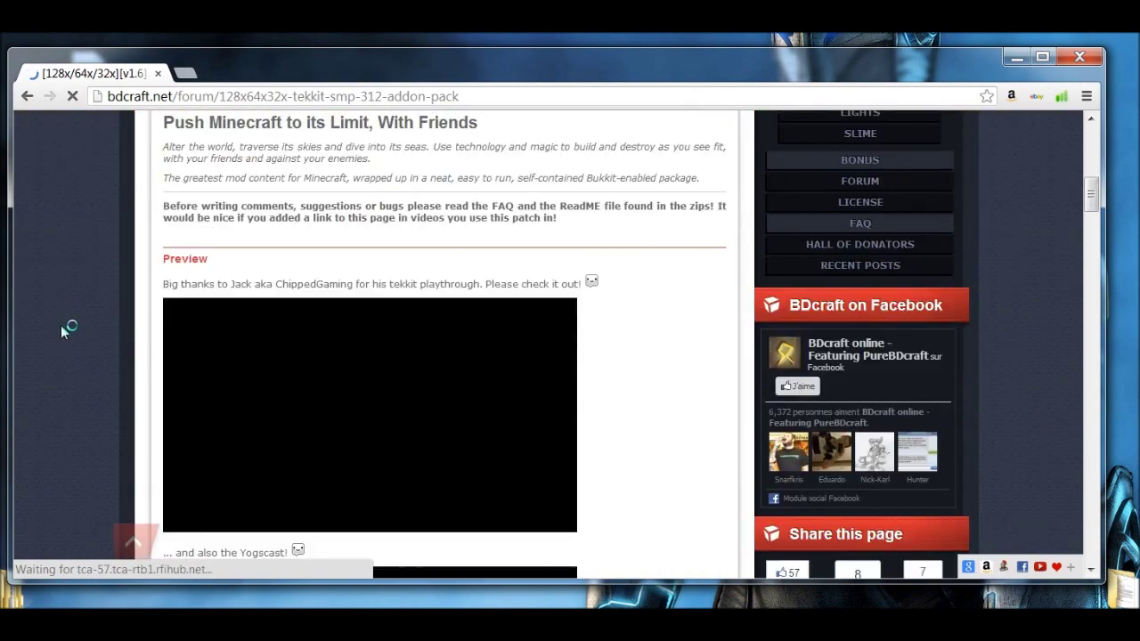
{"action": "scroll", "coordinate": [65, 328], "scroll_direction": "down", "scroll_amount": 2}
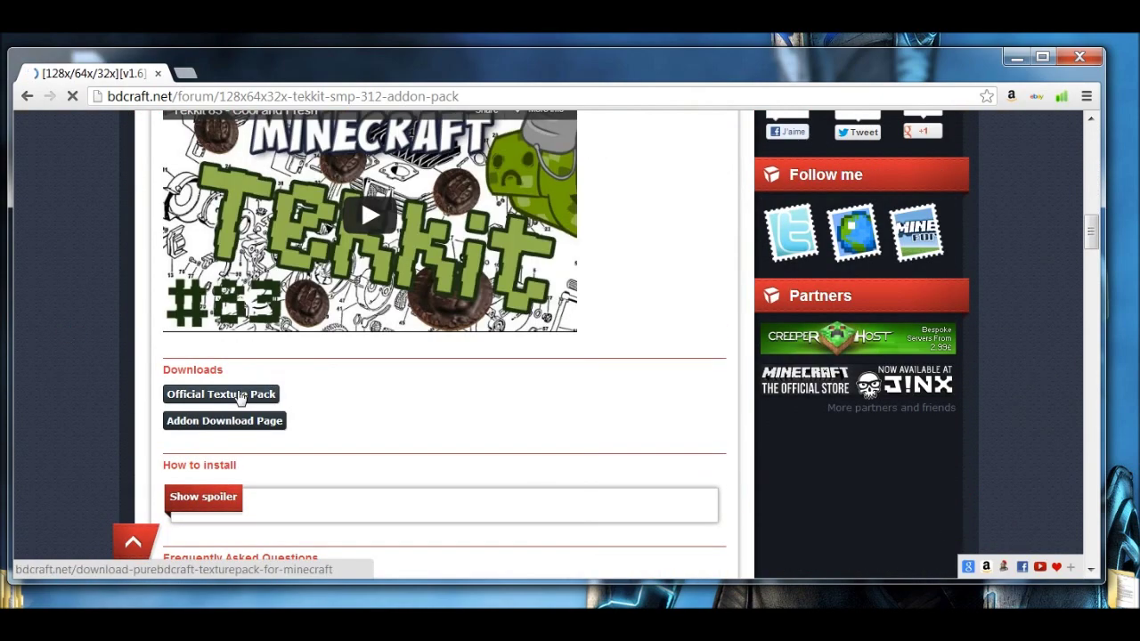
{"action": "scroll", "coordinate": [207, 379], "scroll_direction": "down", "scroll_amount": 1}
{"action": "scroll", "coordinate": [207, 379], "scroll_direction": "down", "scroll_amount": 1}
- Open the addon download page, close the forum tab, view the 32x/64x/128x downloads, then close Chrome
{"action": "left_click", "coordinate": [200, 264]}
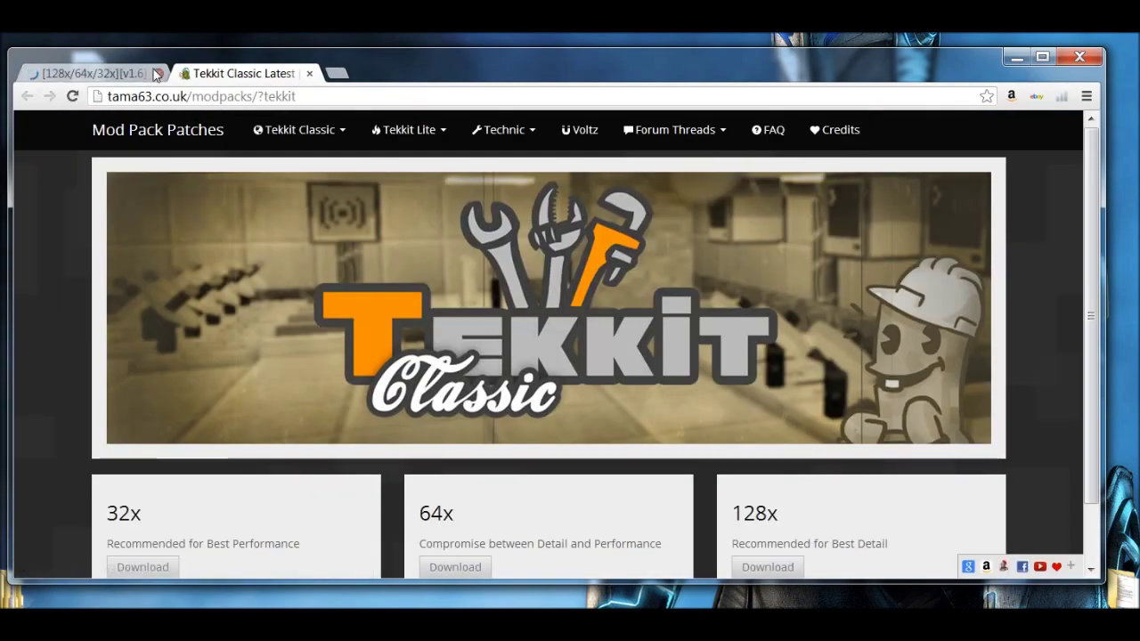
{"action": "left_click", "coordinate": [157, 73]}
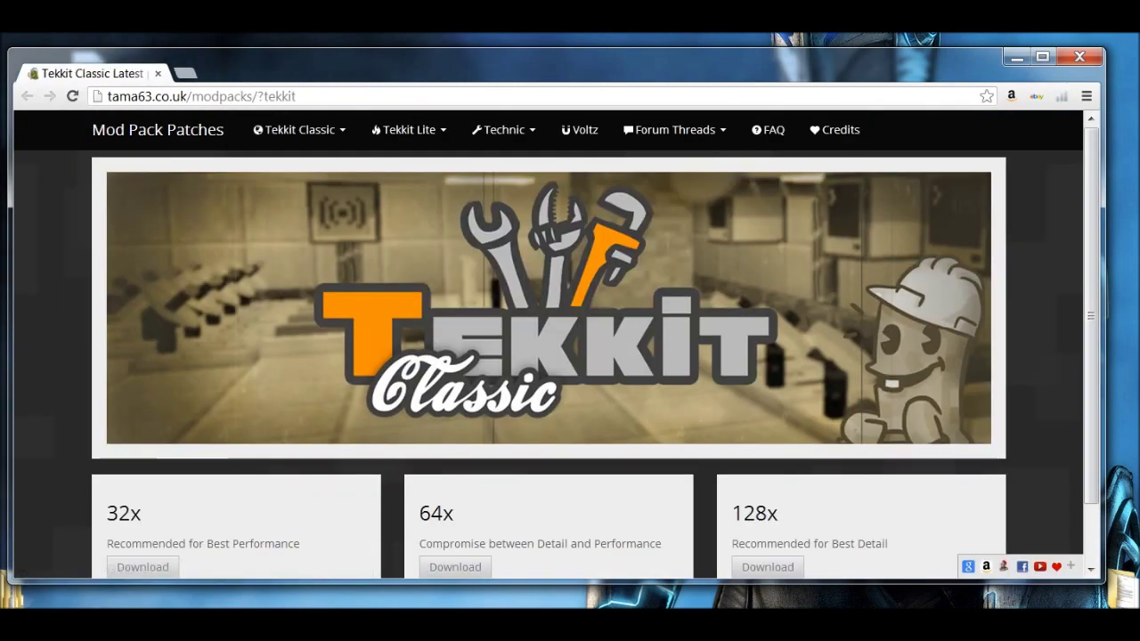
{"action": "scroll", "coordinate": [410, 502], "scroll_direction": "down", "scroll_amount": 1}
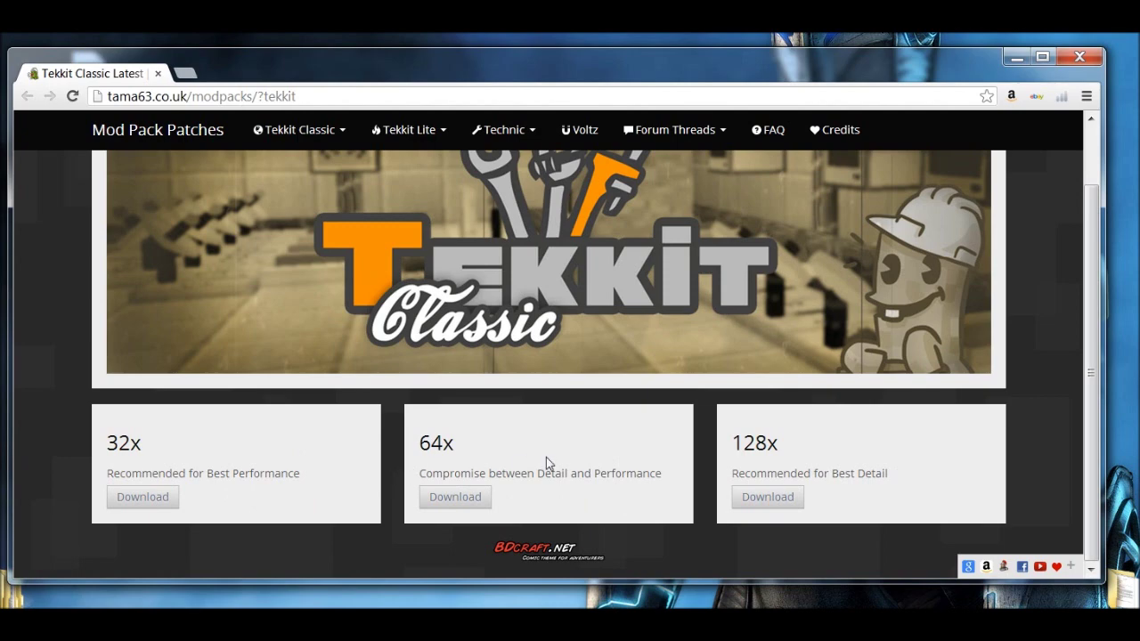
{"action": "left_click", "coordinate": [1063, 58]}
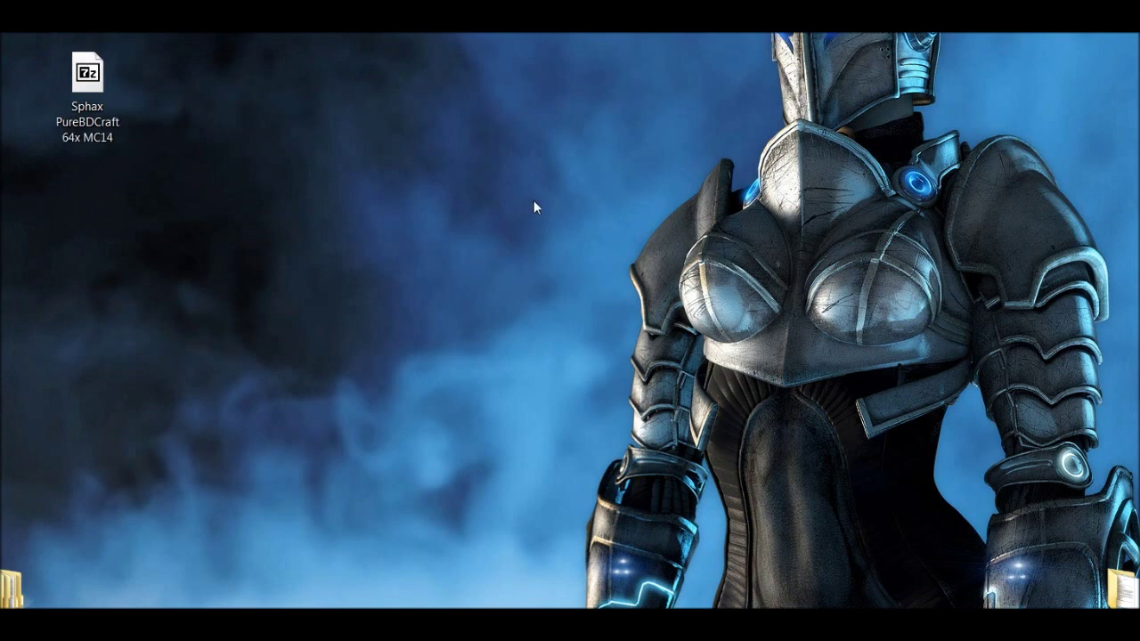
- Drag the Tekkit archive back onto the desktop and right-click the PureBDCraft 64x archive
{"action": "left_click_drag", "start_coordinate": [677, 37], "coordinate": [1072, 85]}
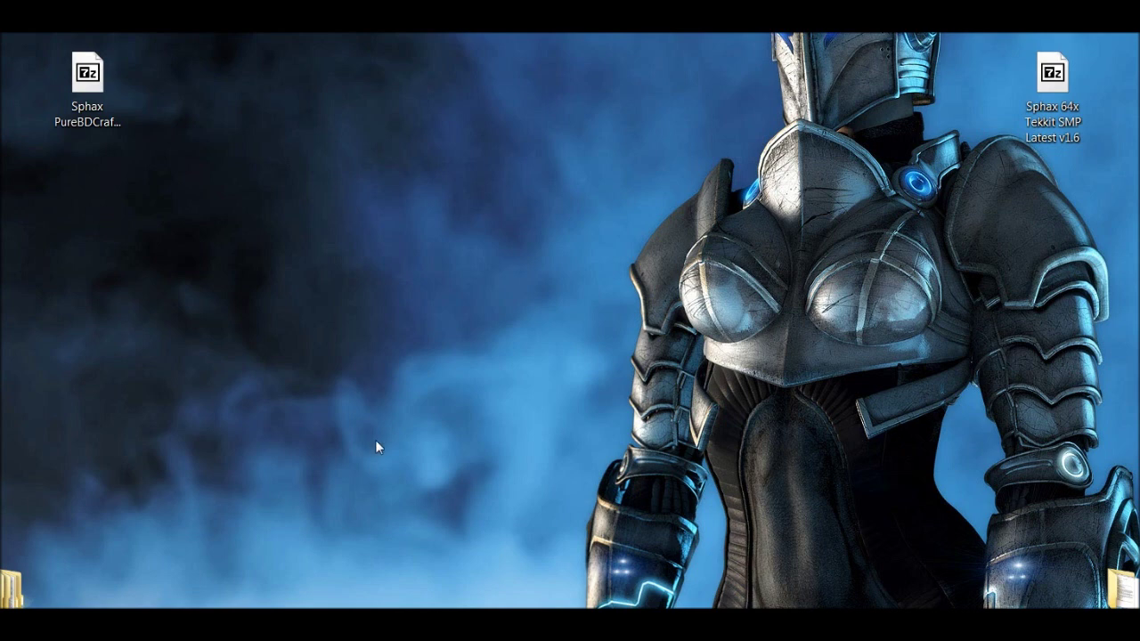
{"action": "right_click", "coordinate": [83, 69]}
{"action": "mouse_move", "coordinate": [138, 156]}
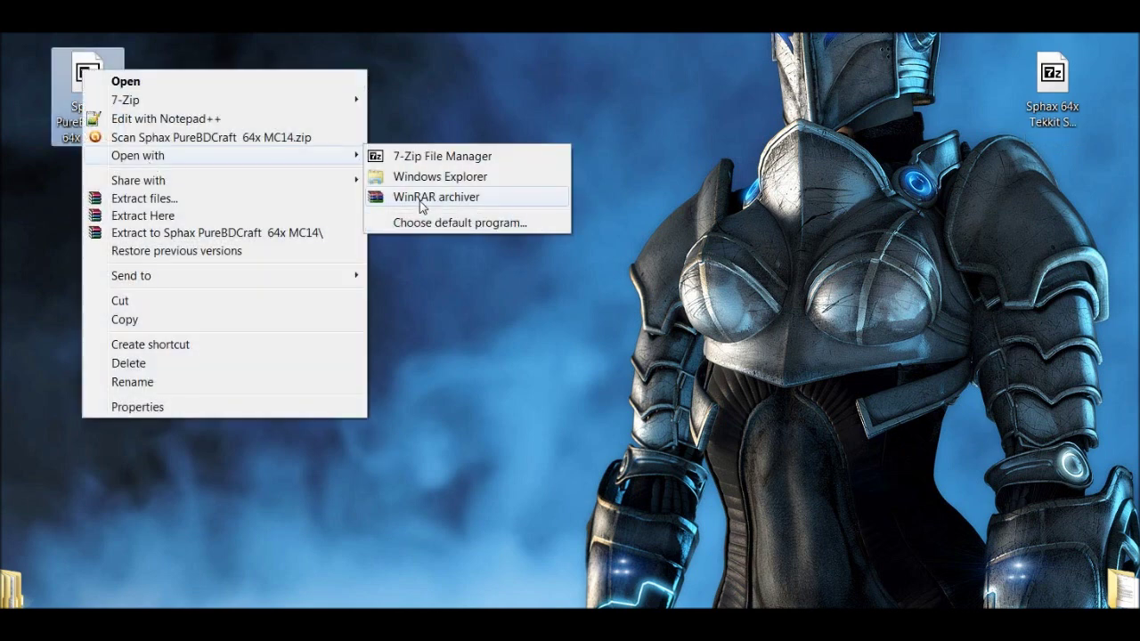
- Open the PureBDCraft 64x archive in WinRAR, moved left and narrowed, with the licence reminder dismissed
{"action": "left_click", "coordinate": [418, 198]}
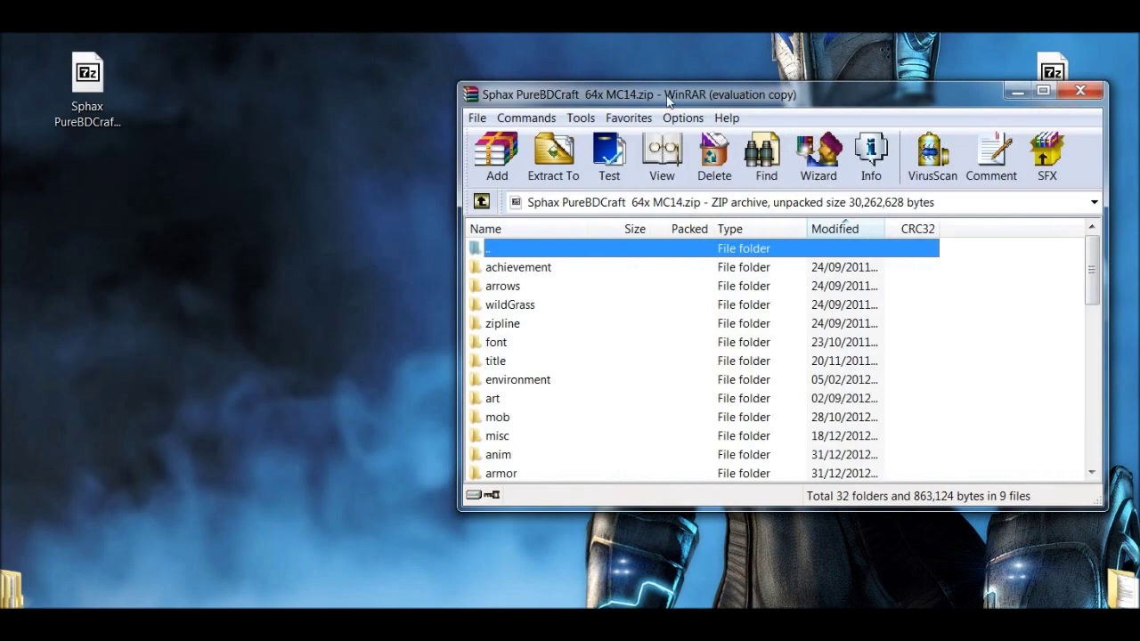
{"action": "left_click_drag", "start_coordinate": [680, 94], "coordinate": [253, 94]}
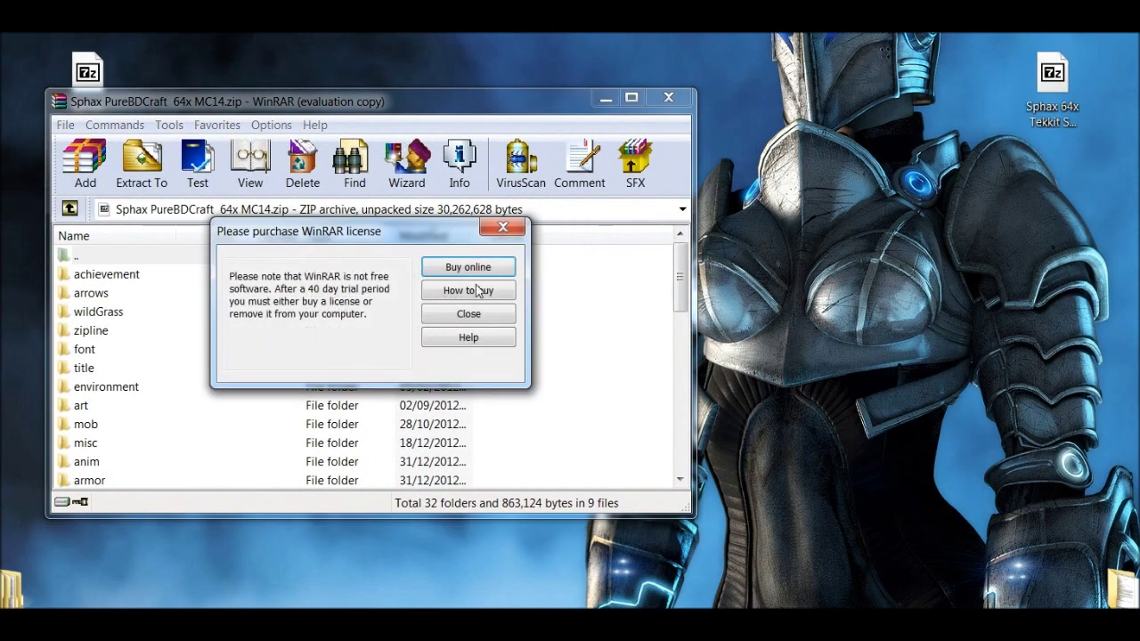
{"action": "left_click", "coordinate": [469, 316]}
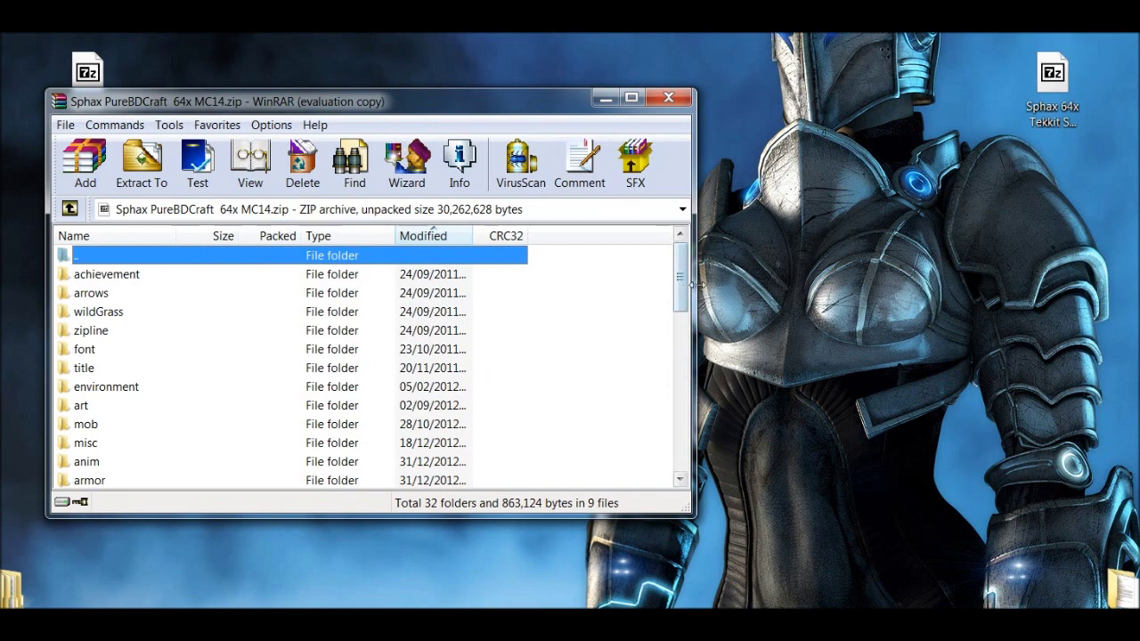
{"action": "left_click_drag", "start_coordinate": [696, 283], "coordinate": [574, 284]}
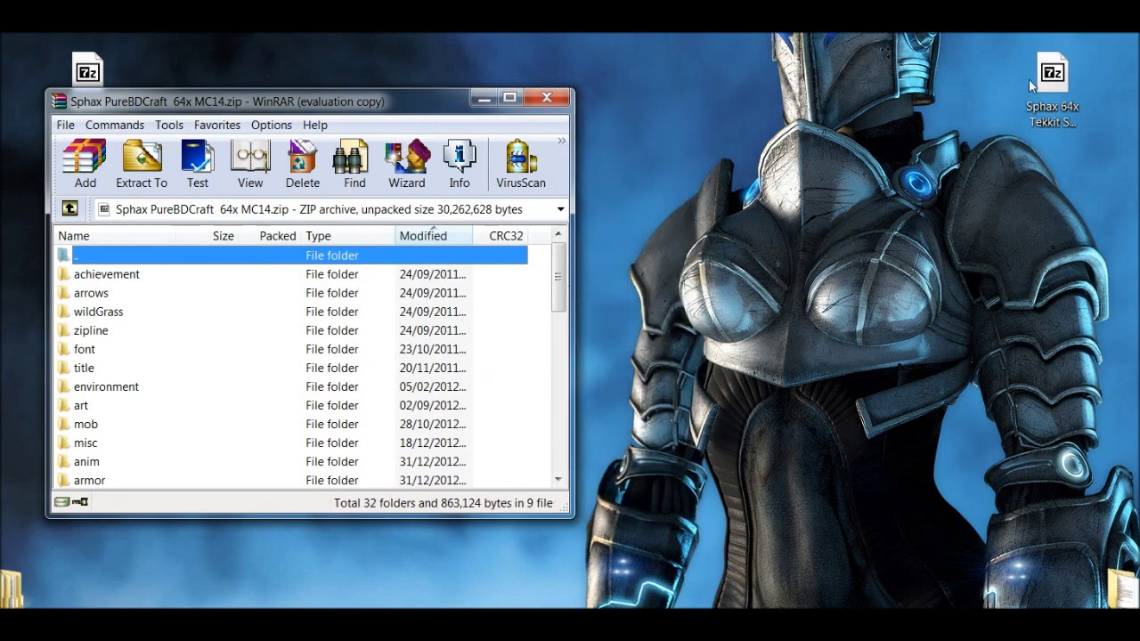
{"action": "left_click", "coordinate": [940, 149]}
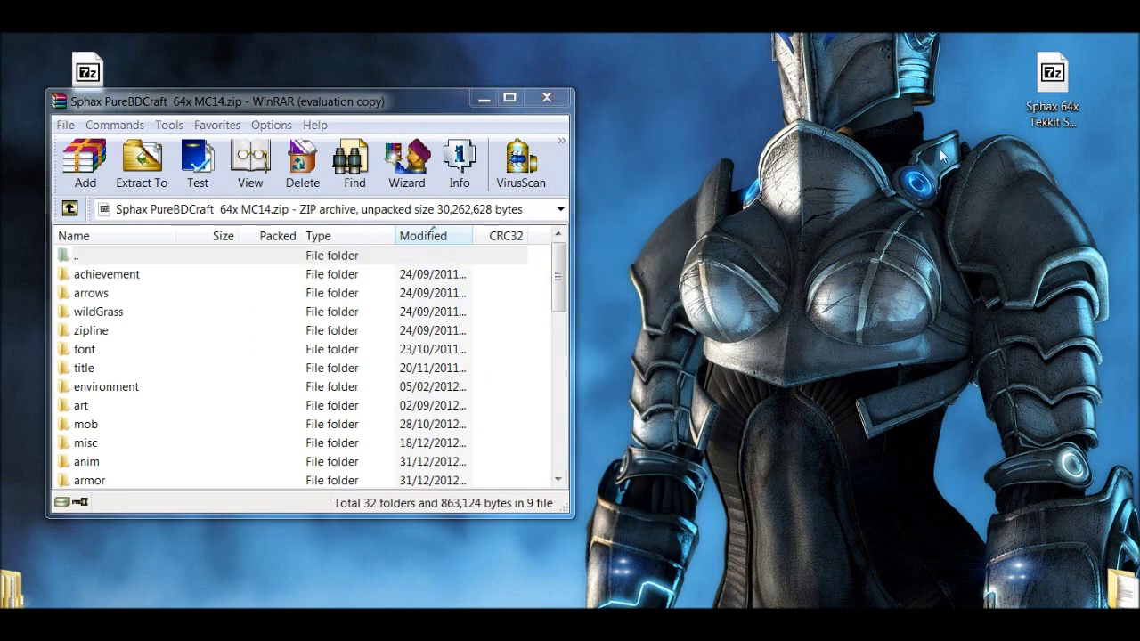
- Open the Tekkit addon archive in WinRAR and drag all its files into PureBDCraft
{"action": "right_click", "coordinate": [1052, 85]}
{"action": "mouse_move", "coordinate": [1040, 182]}
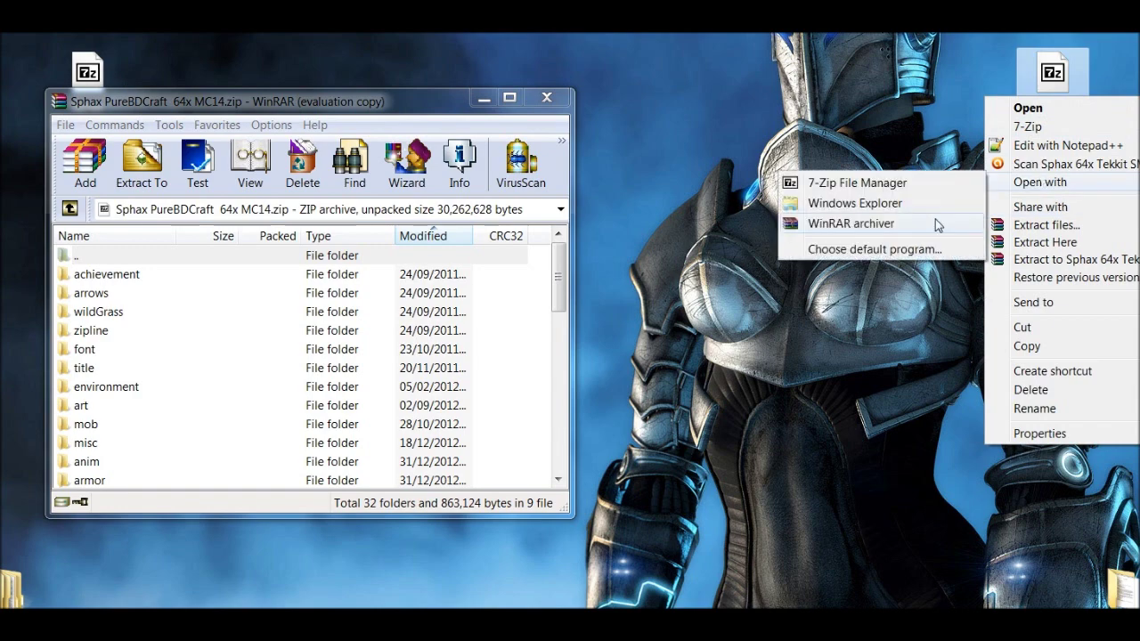
{"action": "left_click", "coordinate": [940, 223]}
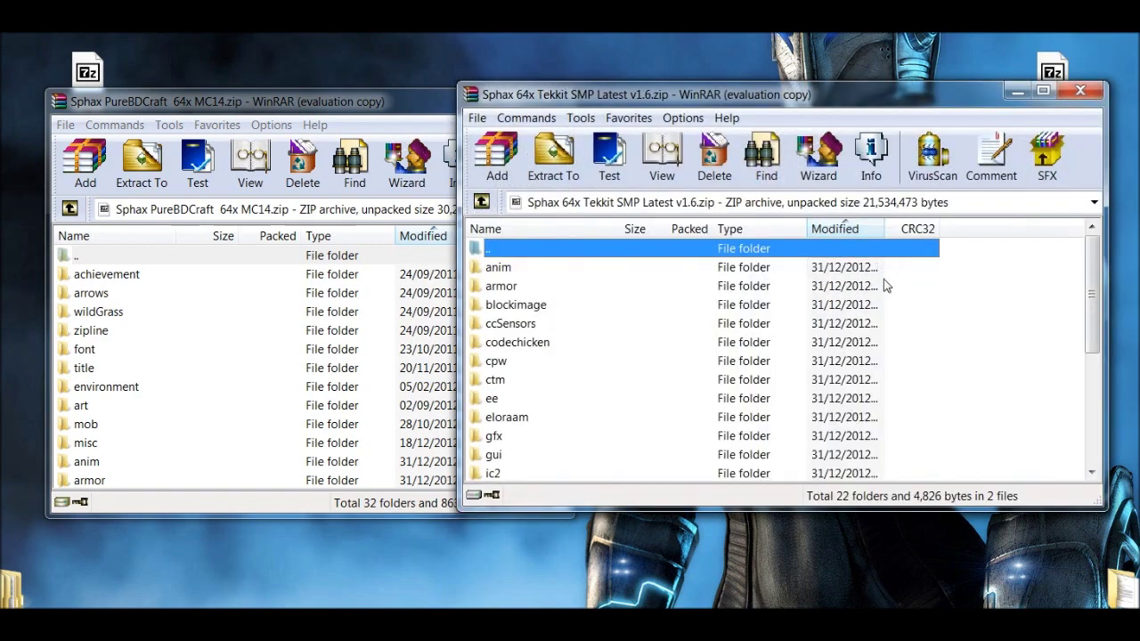
{"action": "left_click", "coordinate": [853, 307]}
{"action": "mouse_move", "coordinate": [949, 267]}
{"action": "left_mouse_down"}
{"action": "mouse_move", "coordinate": [525, 434]}
{"action": "mouse_move", "coordinate": [497, 580]}
{"action": "left_mouse_up"}
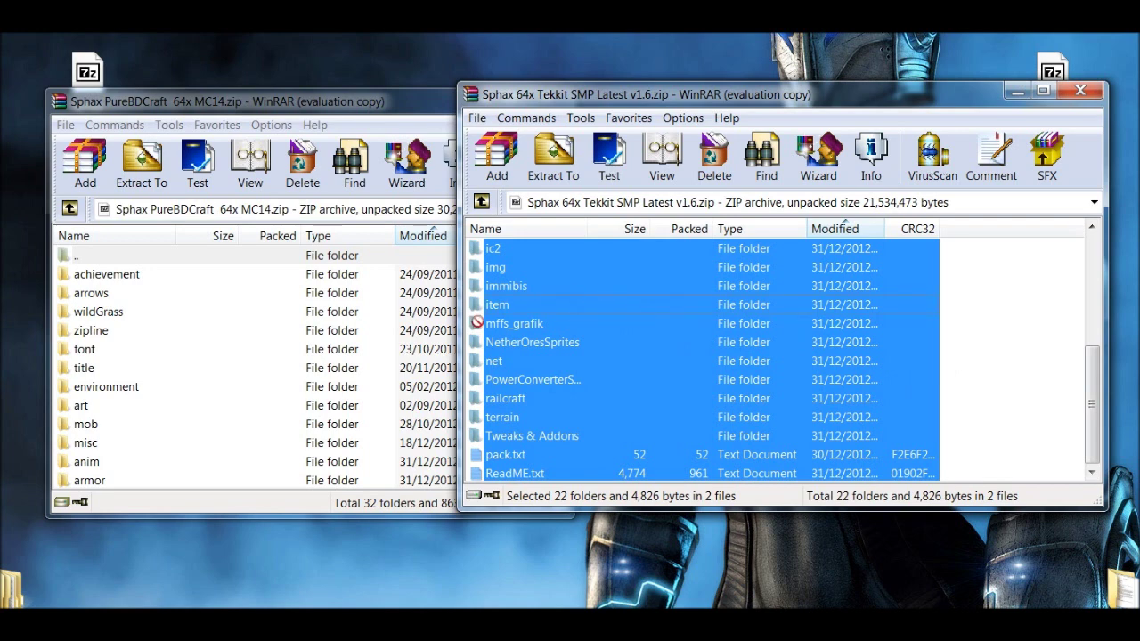
{"action": "left_click_drag", "start_coordinate": [477, 323], "coordinate": [494, 324]}
{"action": "left_click_drag", "start_coordinate": [688, 370], "coordinate": [247, 343]}
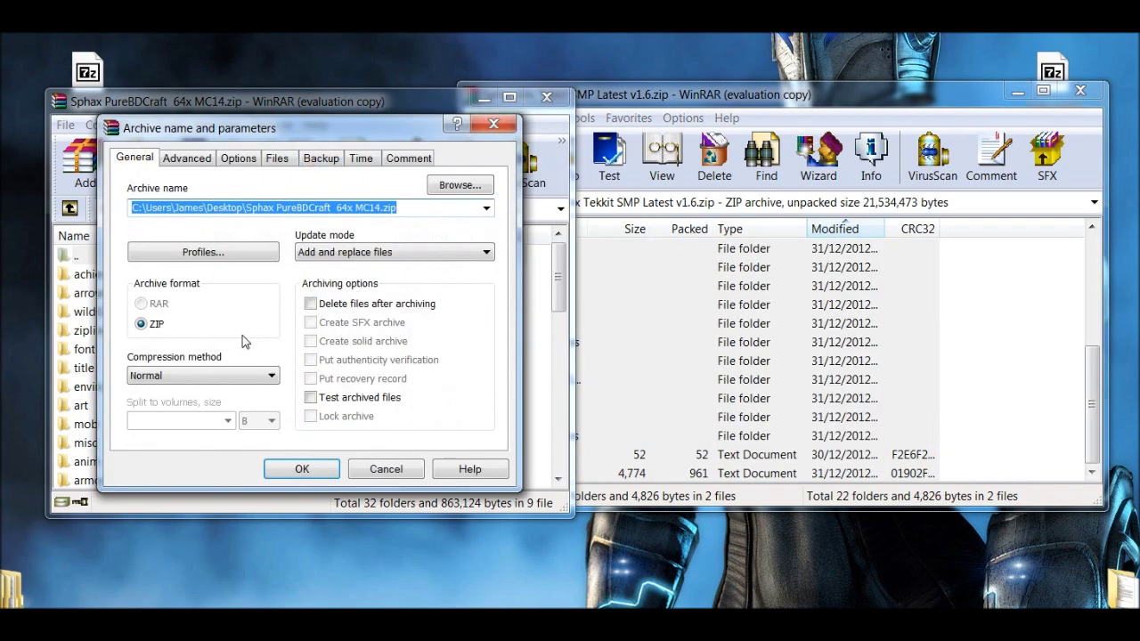
- Set update mode to 'Add and update files' and confirm adding the addon files
{"action": "left_click", "coordinate": [333, 254]}
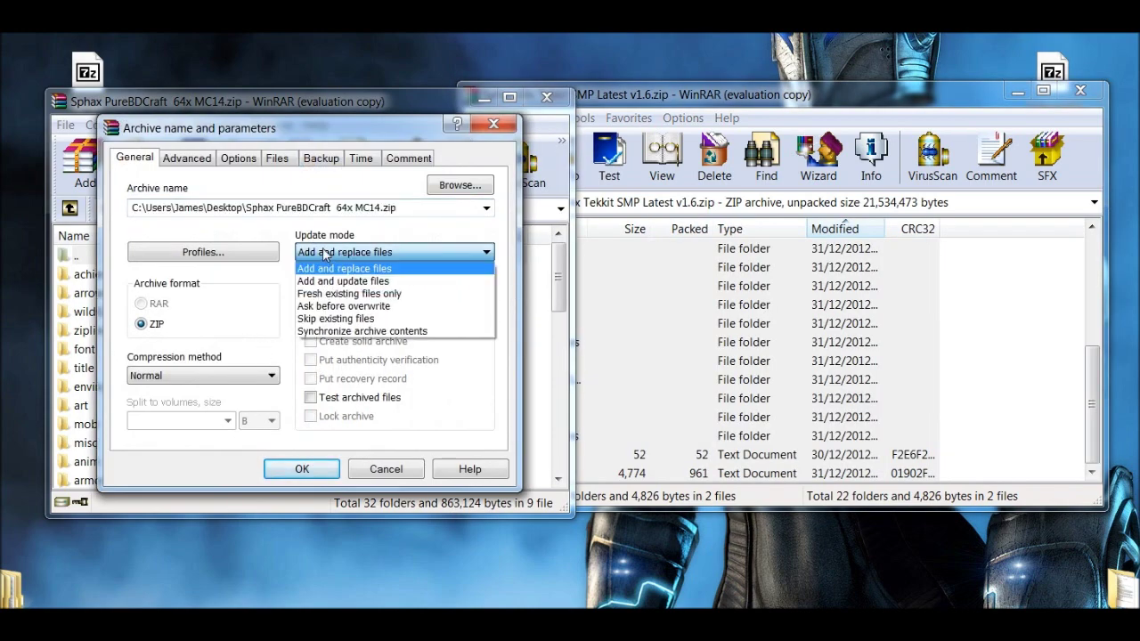
{"action": "left_click", "coordinate": [326, 254]}
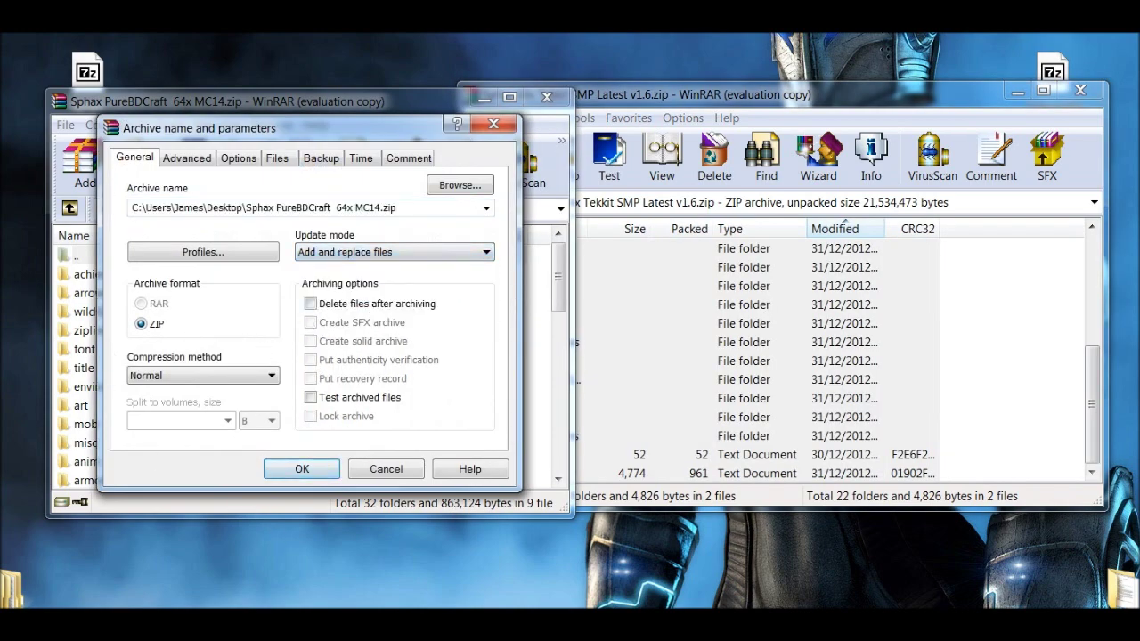
{"action": "left_click", "coordinate": [328, 254]}
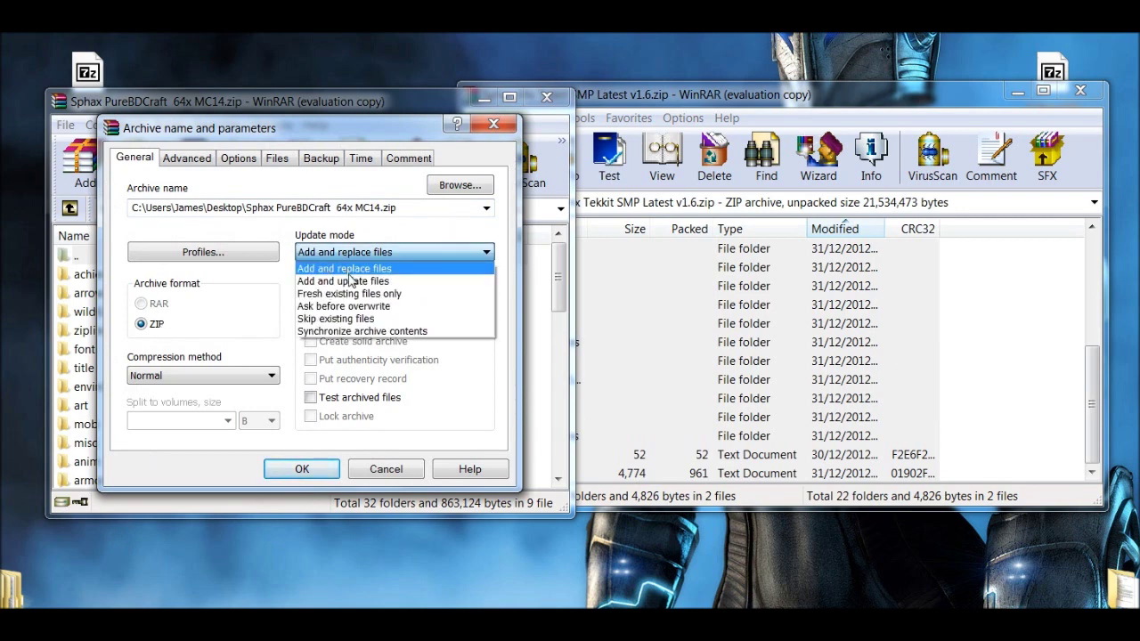
{"action": "left_click", "coordinate": [345, 282]}
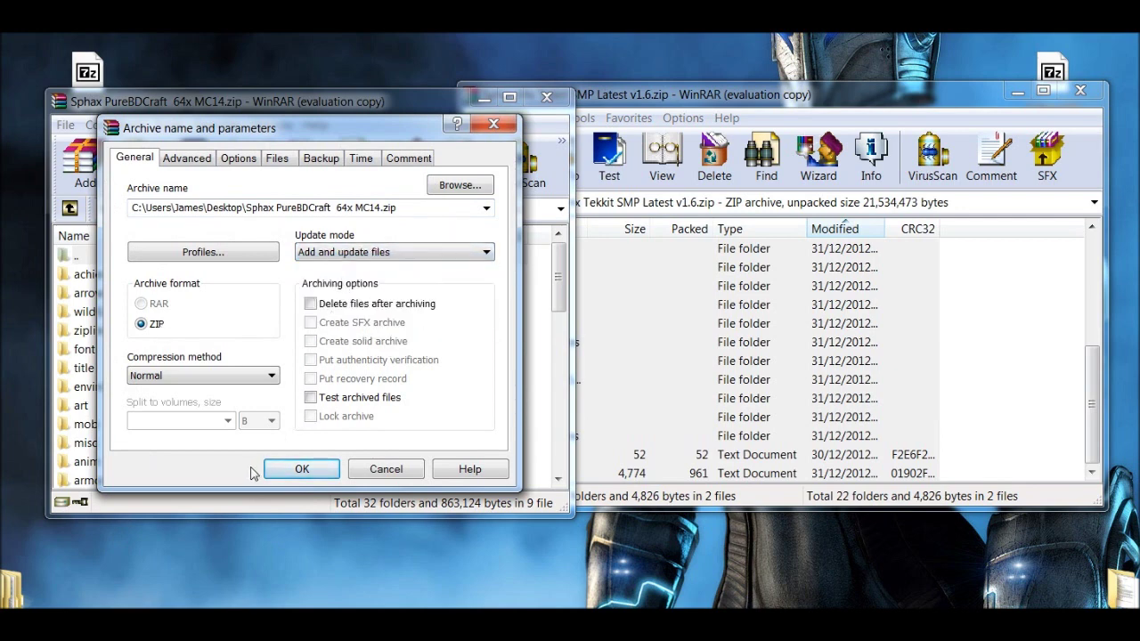
{"action": "left_click", "coordinate": [393, 253]}
{"action": "left_click", "coordinate": [300, 472]}
{"action": "left_click", "coordinate": [299, 472]}
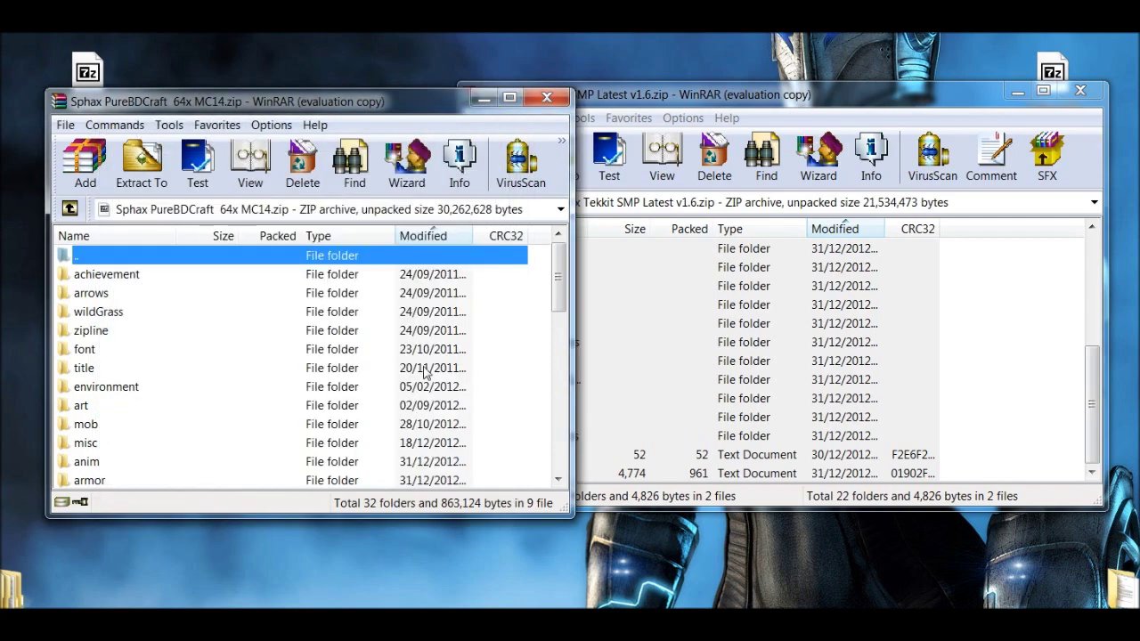
- Select all entries in the merged archive and close the Tekkit addon window
{"action": "key", "text": "shift+End"}
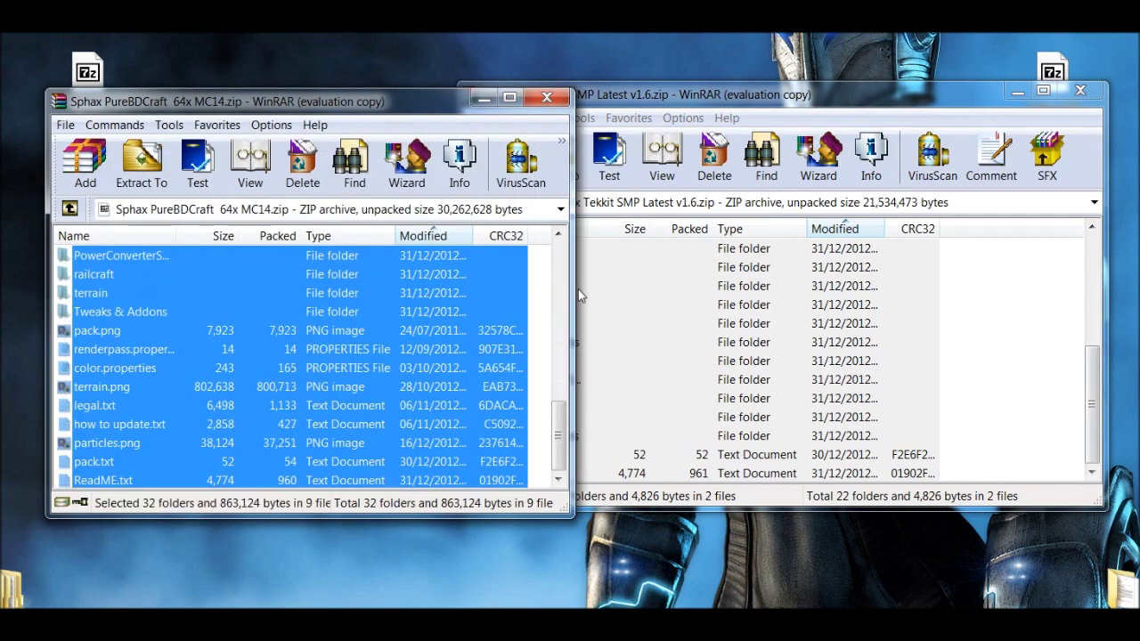
{"action": "left_click", "coordinate": [540, 295]}
{"action": "left_click", "coordinate": [1081, 90]}
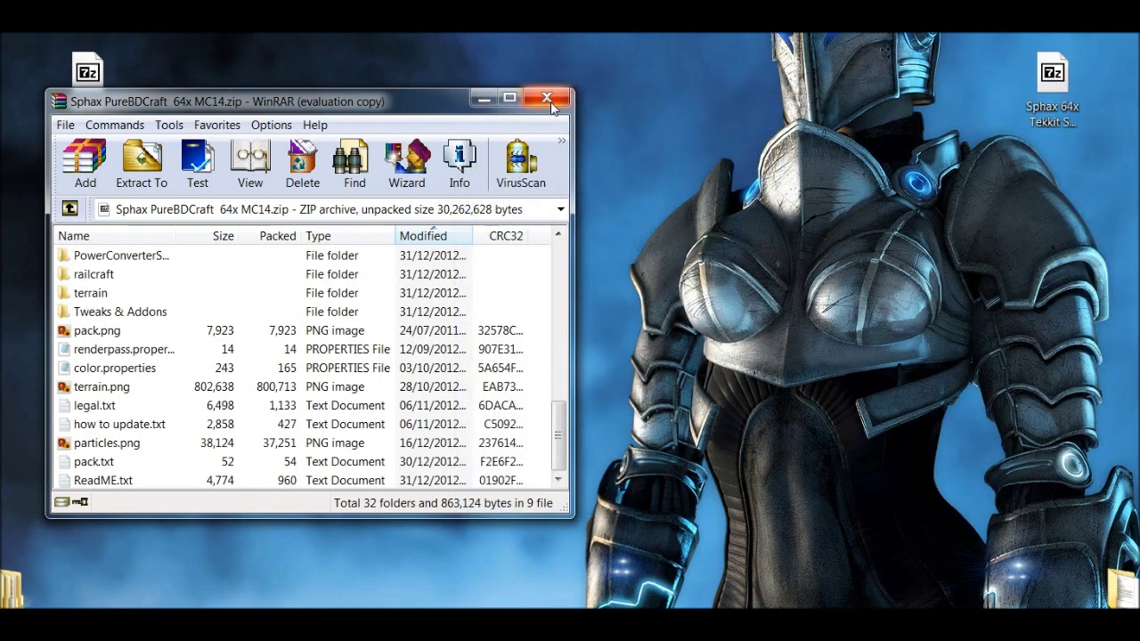
- Close WinRAR, move the PureBDCraft pack to desktop centre, and search Start for '%appdata%'
{"action": "left_click", "coordinate": [549, 97]}
{"action": "left_click_drag", "start_coordinate": [87, 73], "coordinate": [384, 283]}
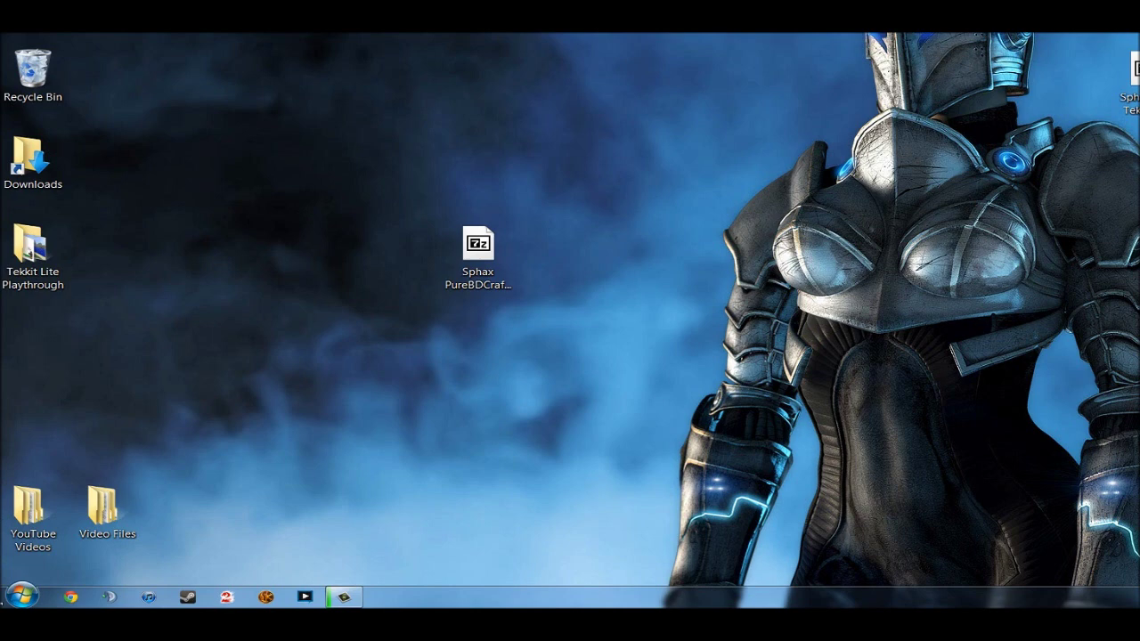
{"action": "left_click", "coordinate": [21, 596]}
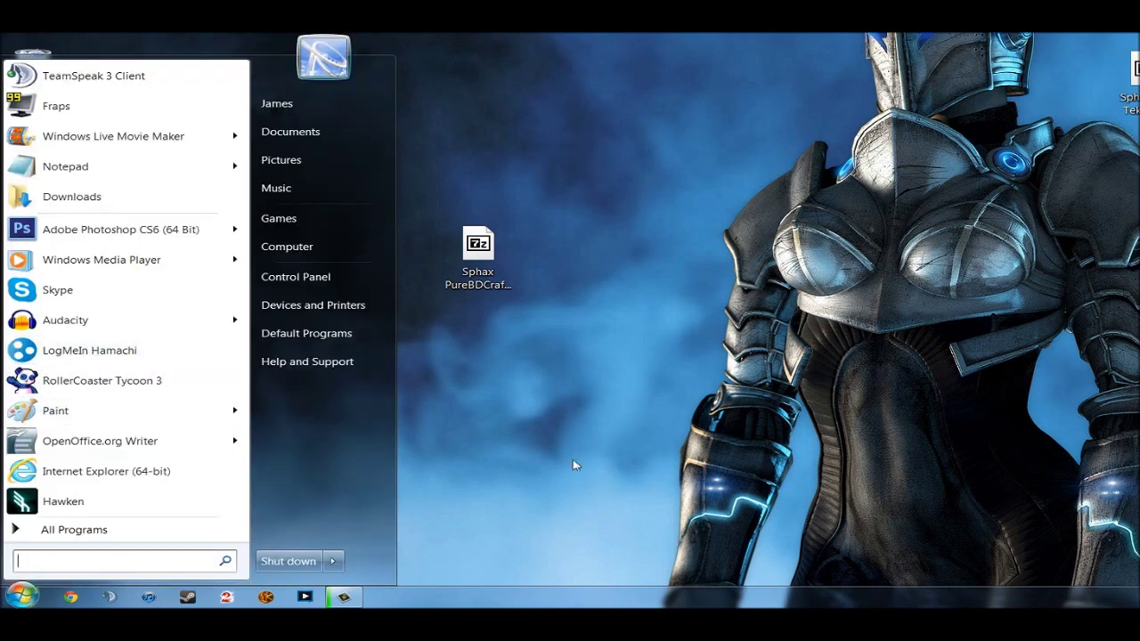
{"action": "type", "text": "%app"}
{"action": "type", "text": "data"}
{"action": "key", "text": "BackSpace"}
{"action": "key", "text": "BackSpace"}
{"action": "type", "text": "ta"}
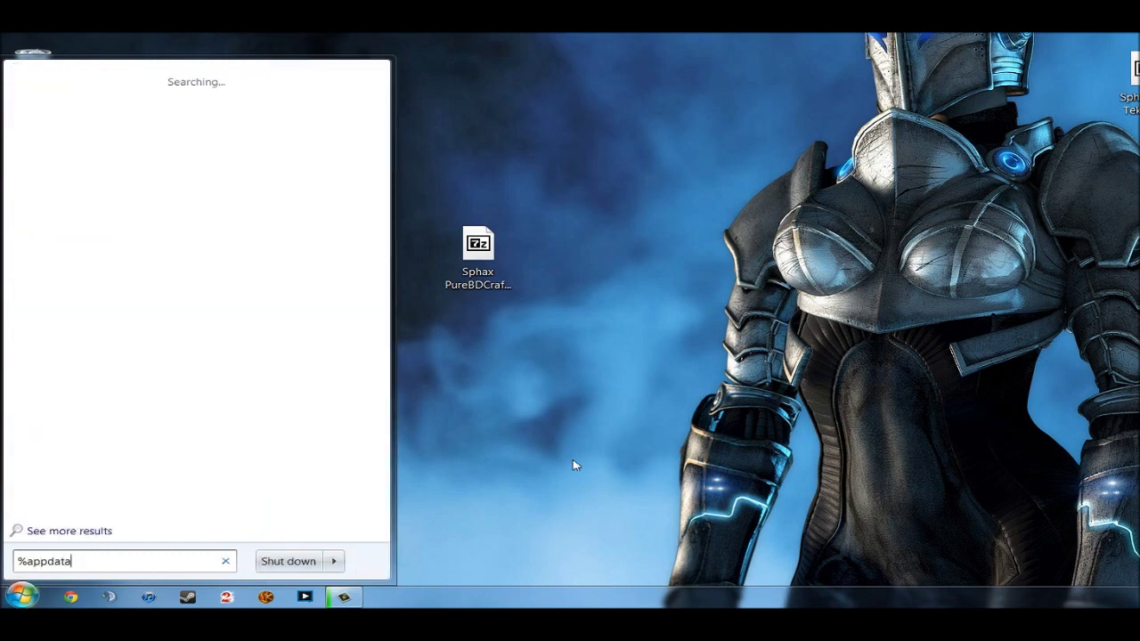
{"action": "type", "text": "%"}
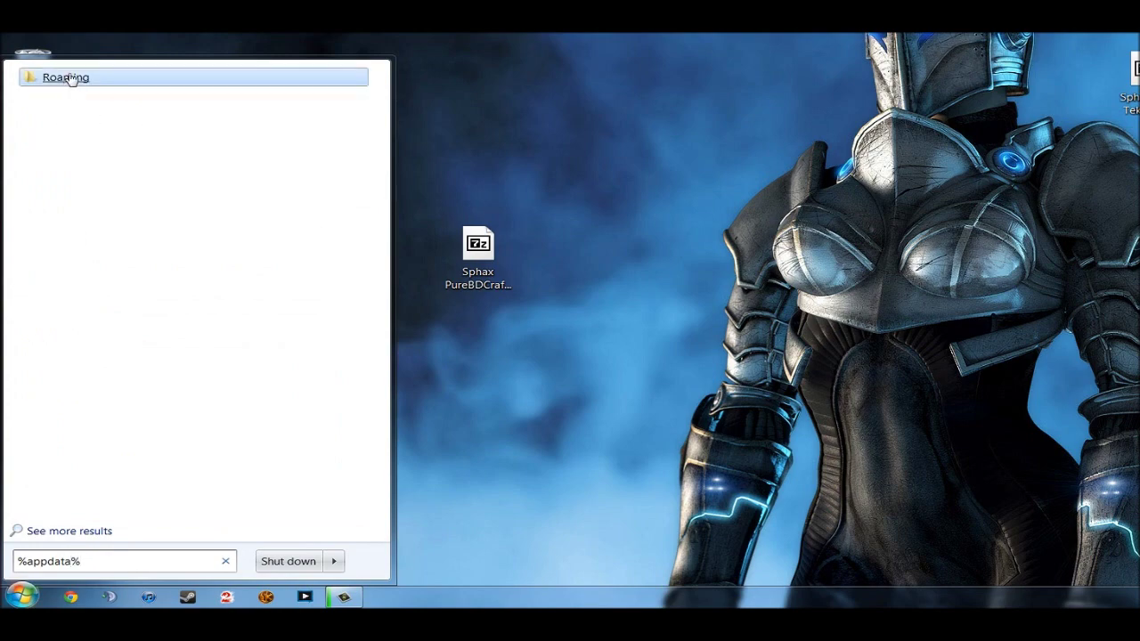
- Navigate from Roaming into .technicLauncher > tekkit > texturepacks
{"action": "left_click", "coordinate": [78, 78]}
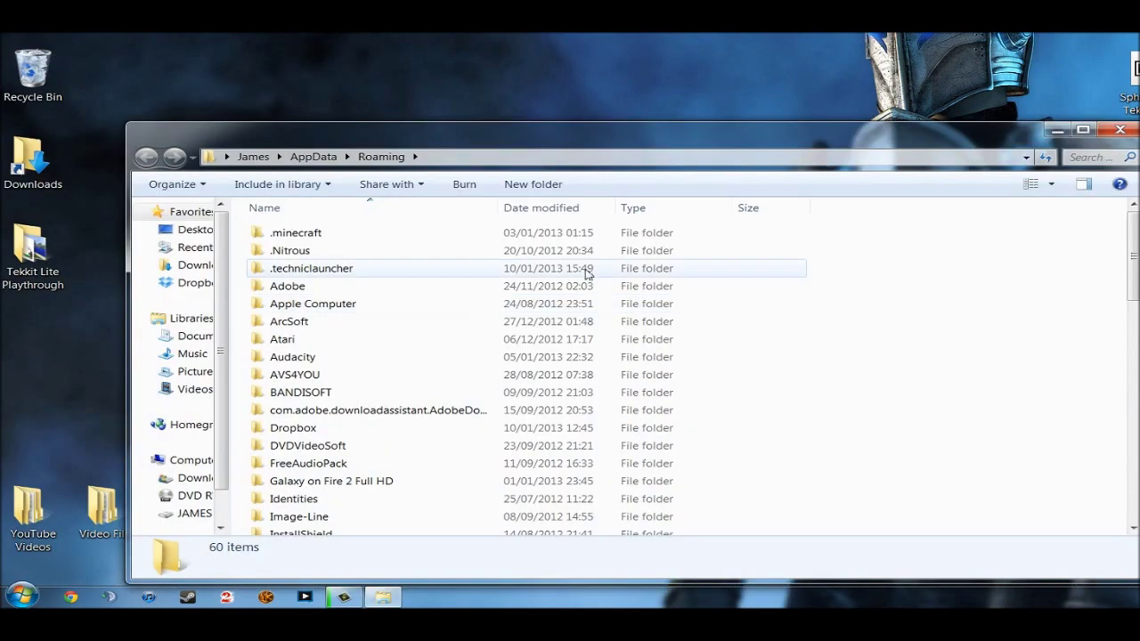
{"action": "left_click", "coordinate": [317, 269]}
{"action": "double_click", "coordinate": [283, 285]}
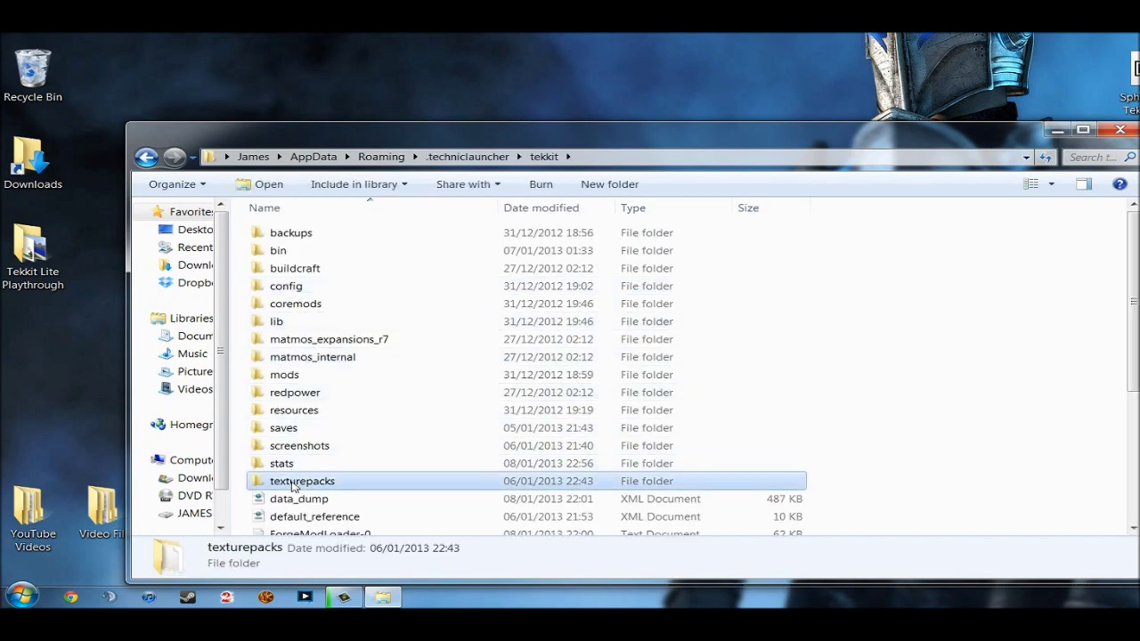
{"action": "double_click", "coordinate": [293, 481]}
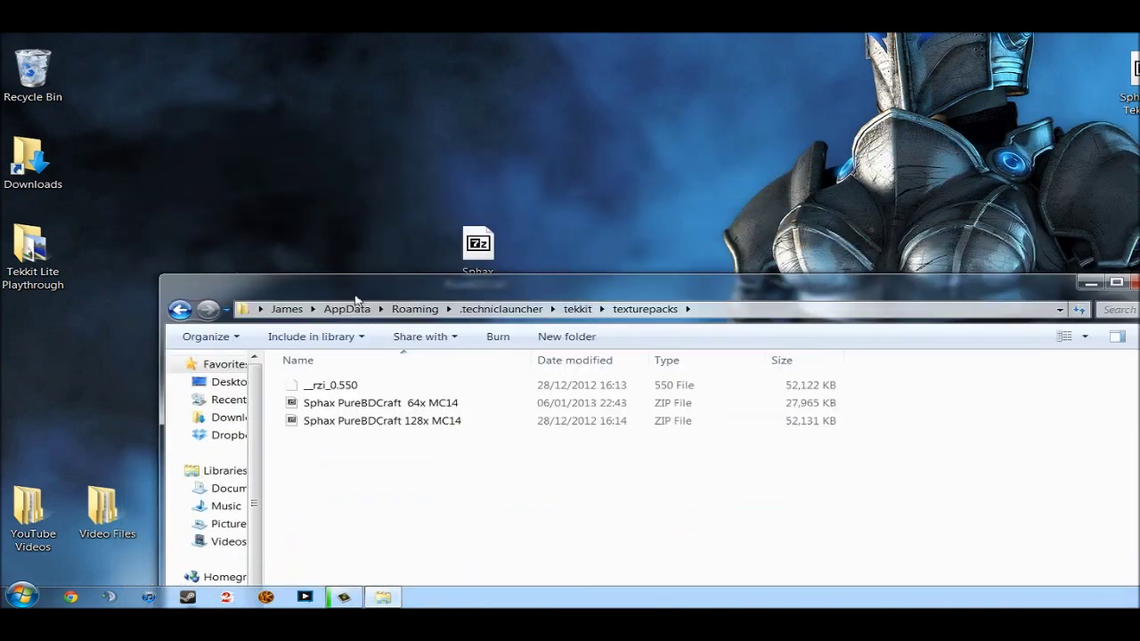
- Try dragging the PureBDCraft pack into texturepacks, then close the Explorer window
{"action": "left_click_drag", "start_coordinate": [356, 134], "coordinate": [400, 306]}
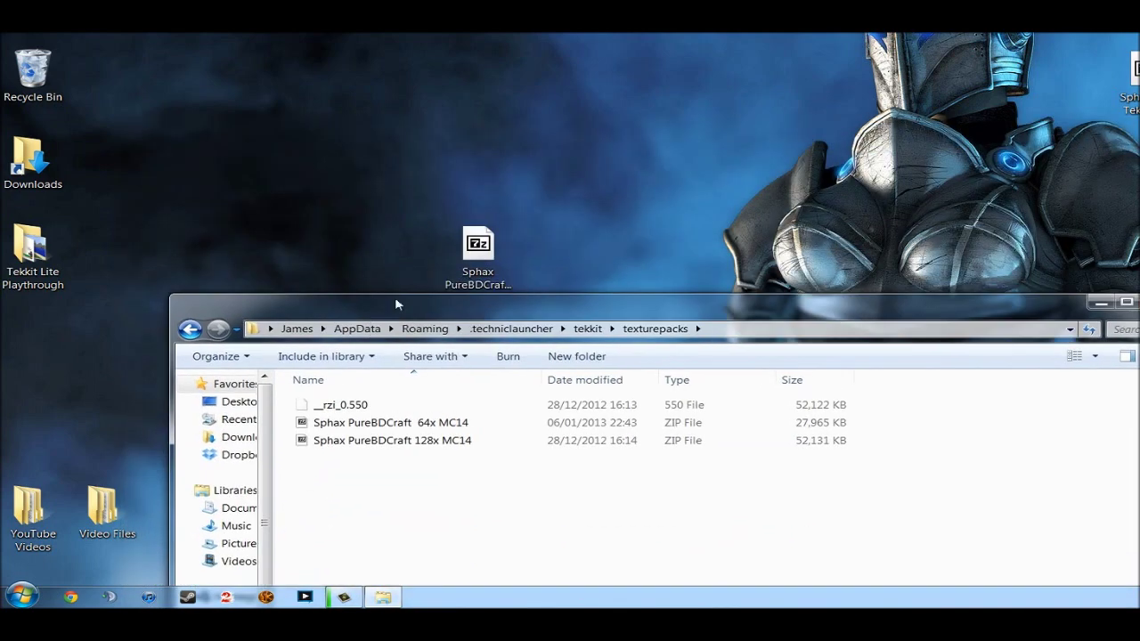
{"action": "mouse_move", "coordinate": [467, 320]}
{"action": "left_mouse_down"}
{"action": "mouse_move", "coordinate": [405, 526]}
{"action": "mouse_move", "coordinate": [261, 97]}
{"action": "left_mouse_up"}
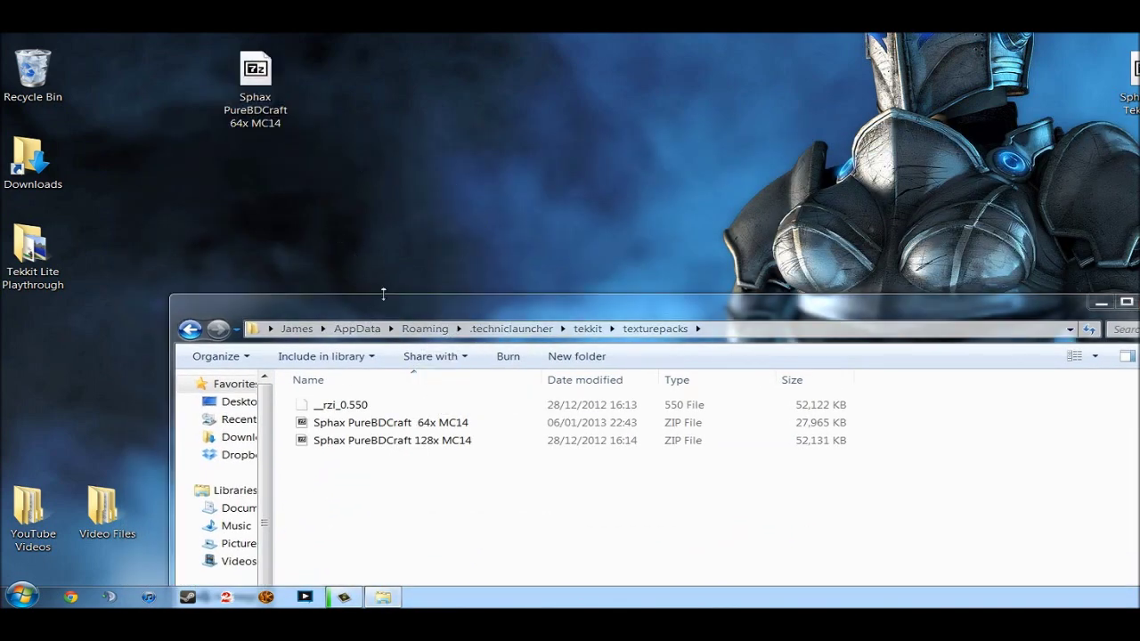
{"action": "left_click_drag", "start_coordinate": [384, 307], "coordinate": [306, 163]}
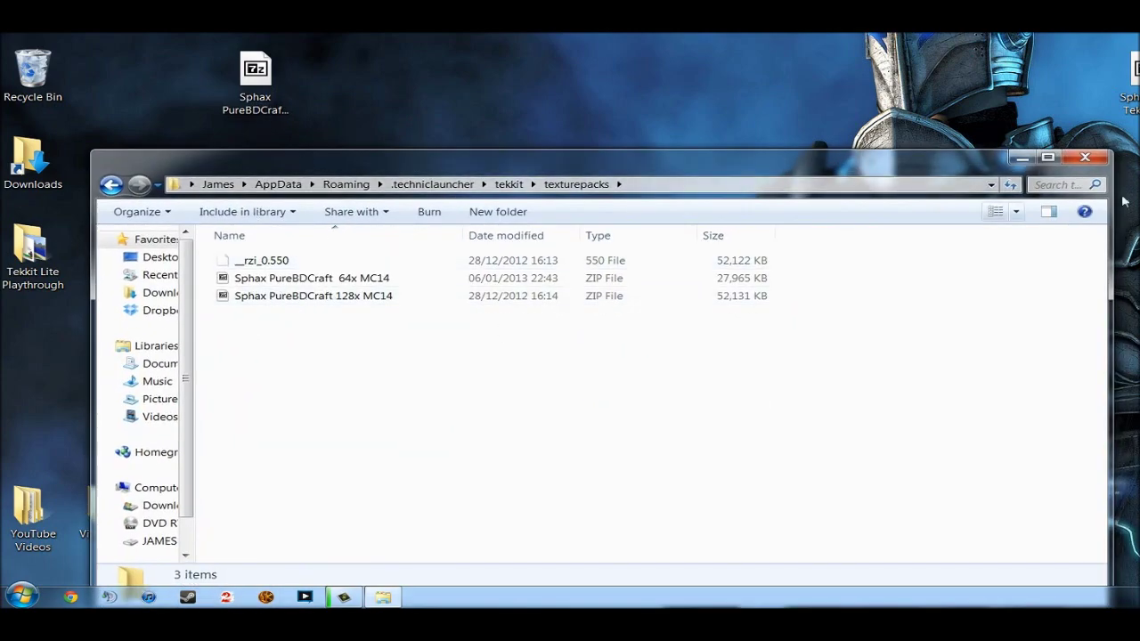
{"action": "left_click", "coordinate": [1086, 159]}
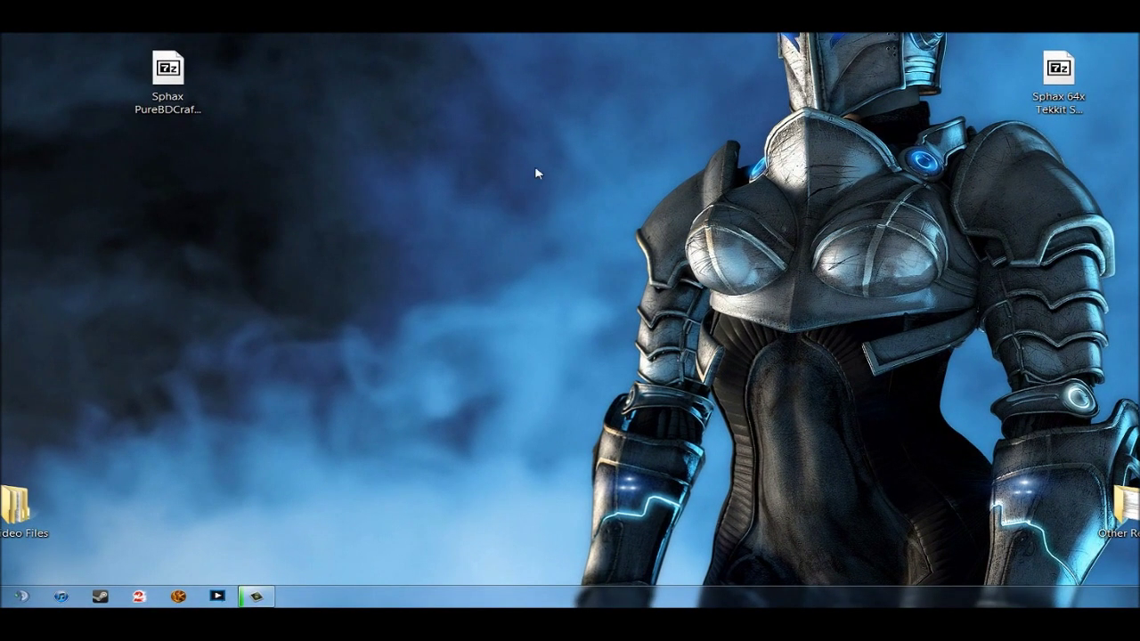
- Move the TechnicLauncher icon mid-desktop and launch it, allowing the unverified publisher
{"action": "left_click_drag", "start_coordinate": [876, 163], "coordinate": [485, 268]}
{"action": "left_click", "coordinate": [444, 336]}
{"action": "double_click", "coordinate": [463, 251]}
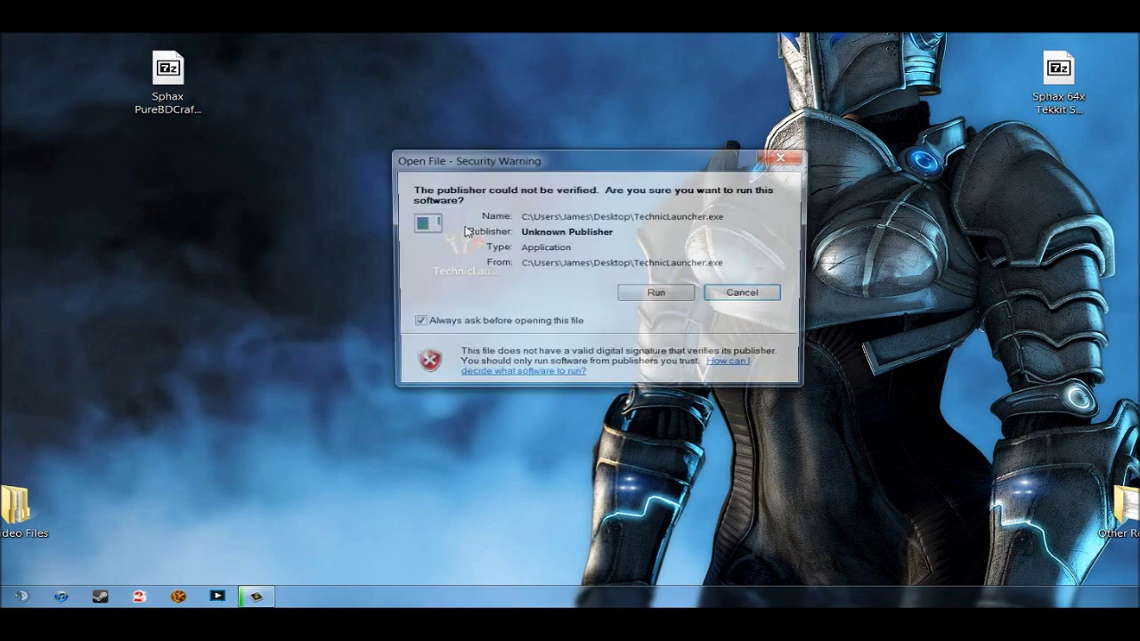
{"action": "left_click", "coordinate": [660, 295]}
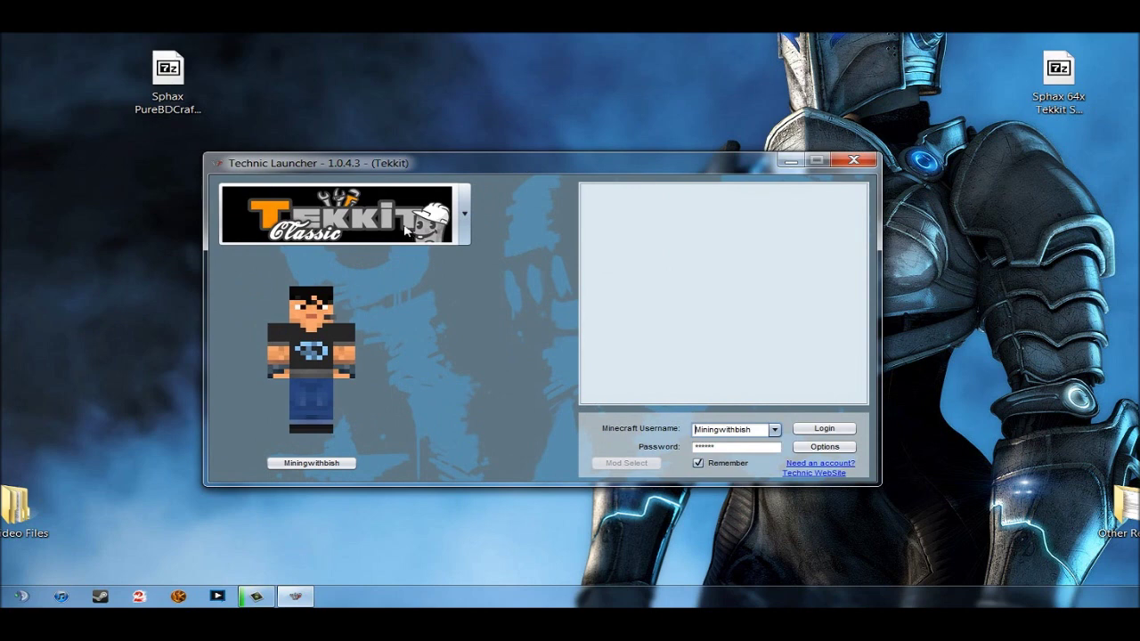
- Confirm Tekkit Classic is the selected modpack, then close the launcher
{"action": "left_click", "coordinate": [406, 230]}
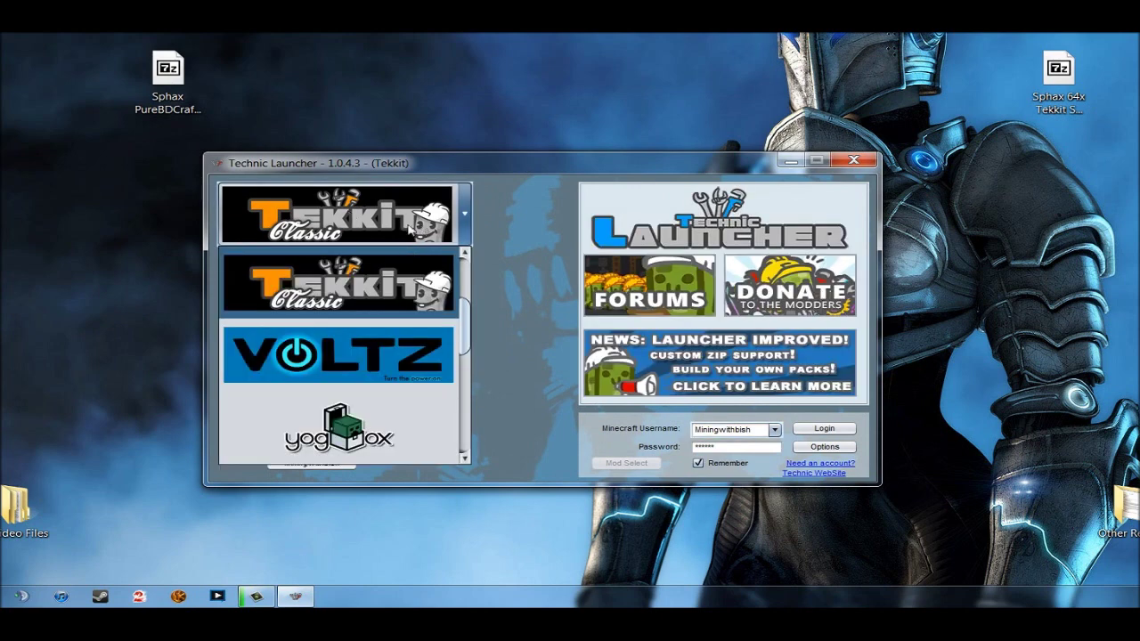
{"action": "left_click", "coordinate": [383, 290]}
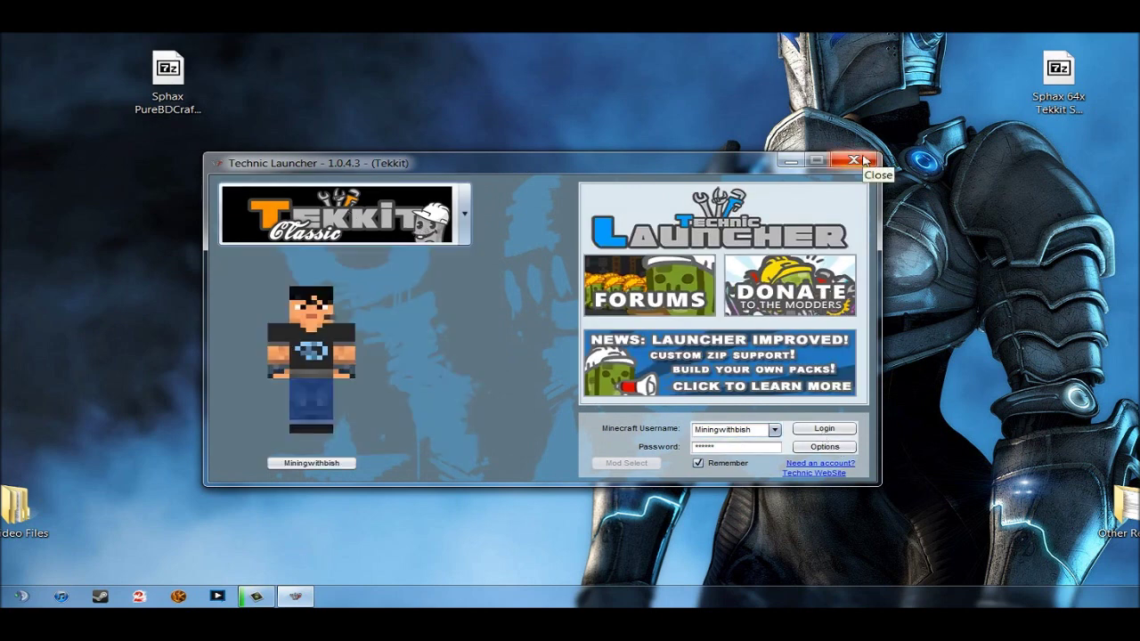
{"action": "left_click", "coordinate": [853, 160]}
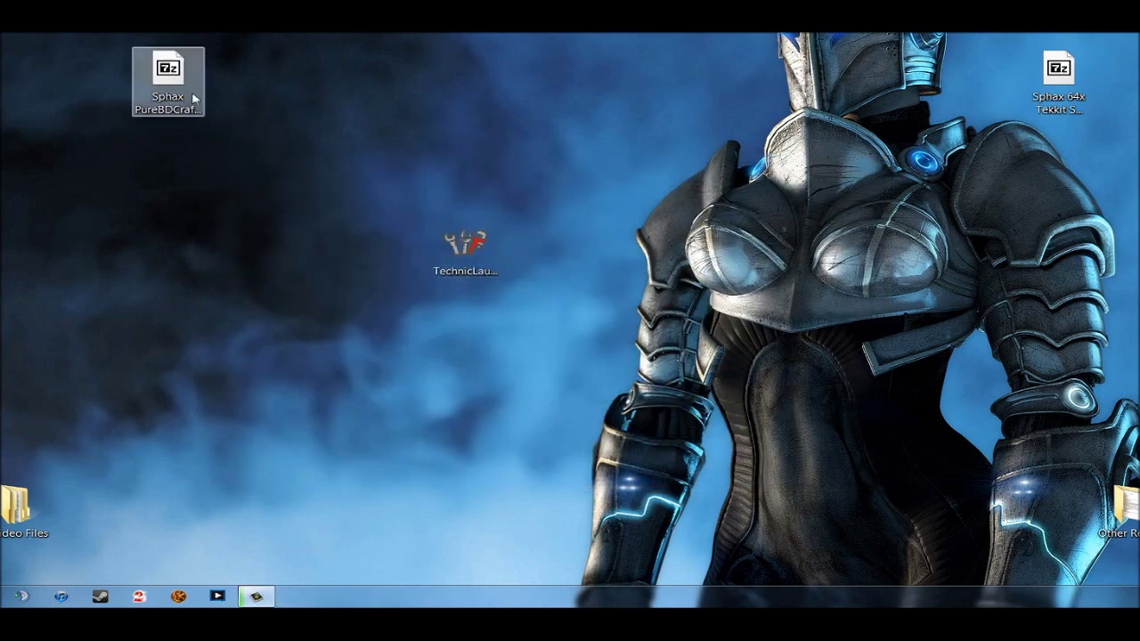
- Drag the PureBDCraft pack and the Sphax 64x Tekkit SMP v1.6 archive side by side mid-desktop
{"action": "left_click_drag", "start_coordinate": [191, 93], "coordinate": [401, 272]}
{"action": "mouse_move", "coordinate": [700, 249]}
{"action": "left_mouse_down"}
{"action": "mouse_move", "coordinate": [1021, 107]}
{"action": "mouse_move", "coordinate": [502, 281]}
{"action": "mouse_move", "coordinate": [465, 254]}
{"action": "left_mouse_up"}
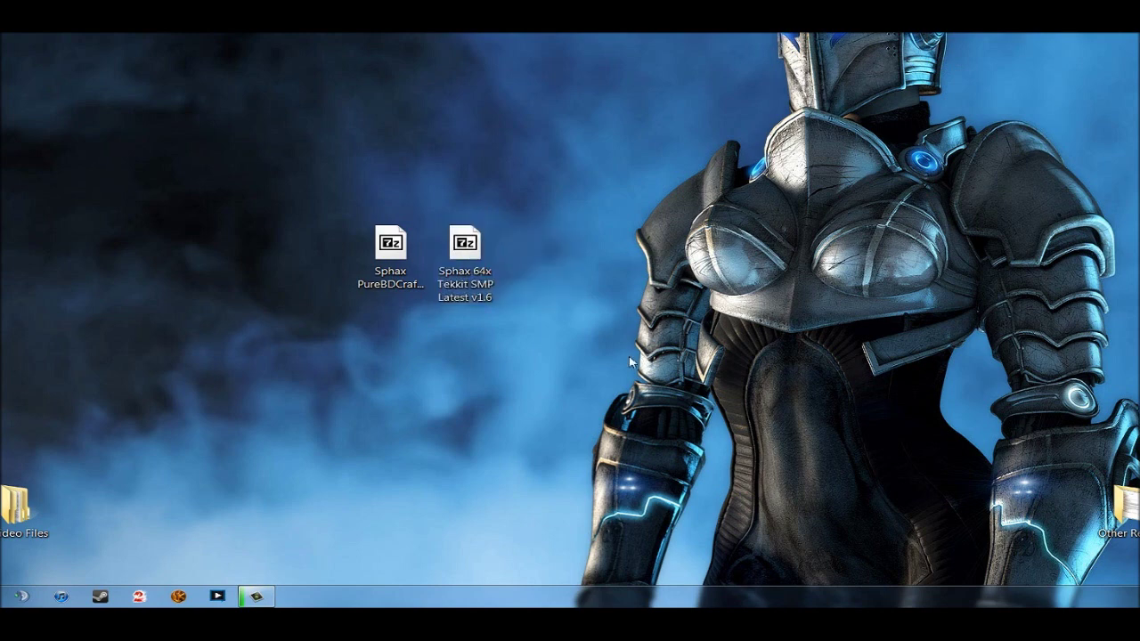